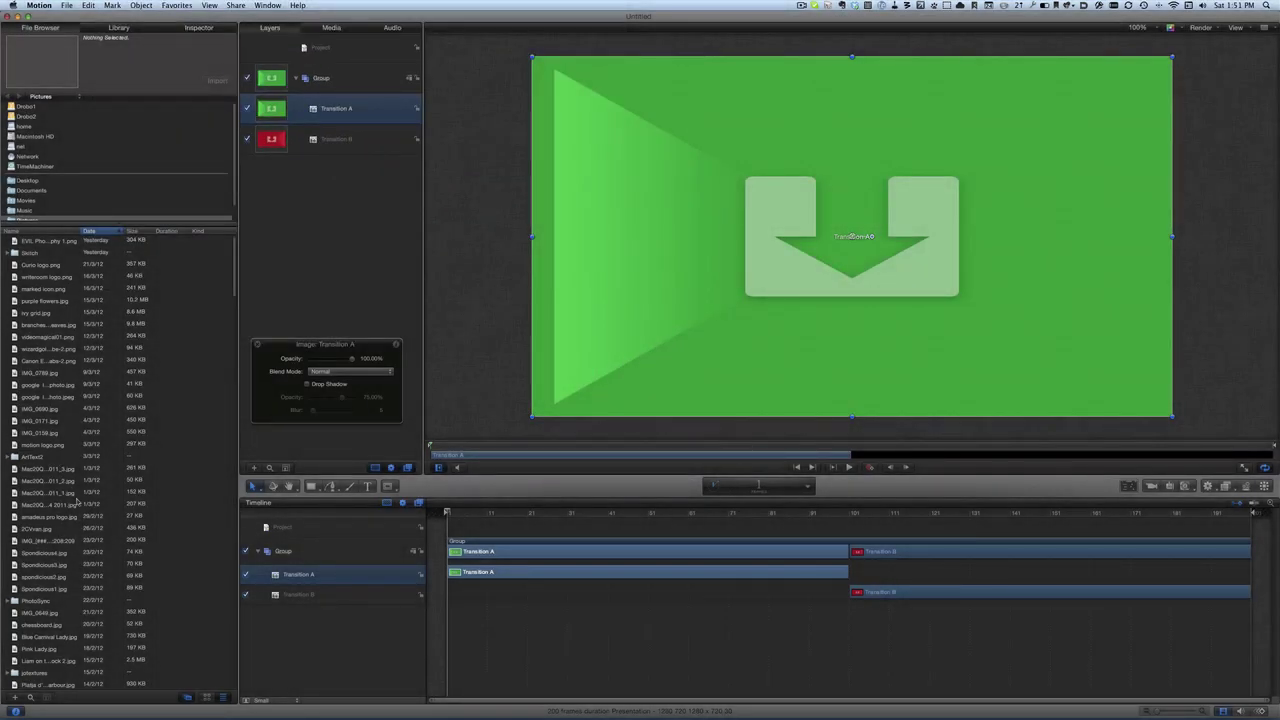
- Place the Mac20Q Artboard vs Vector Designer image into the Transition A placeholder
left_click(56, 471)
left_click_drag(55, 392, 379, 112)
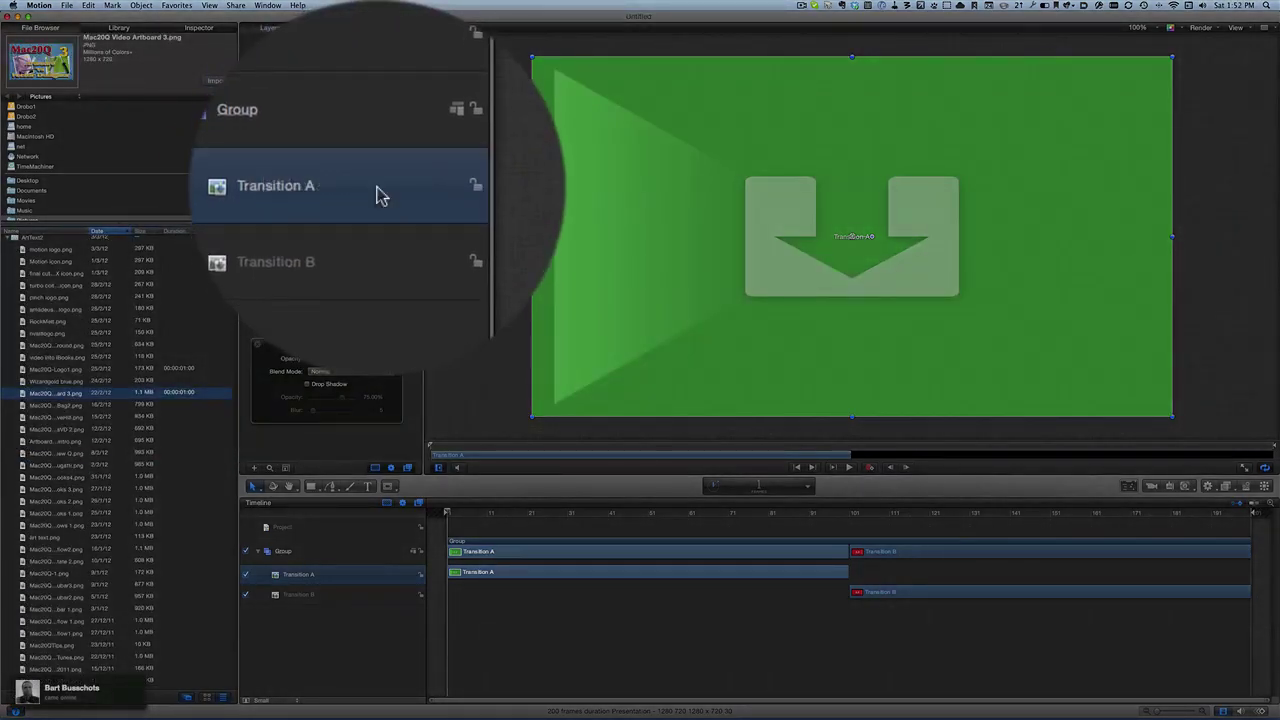
left_click_drag(379, 195, 380, 194)
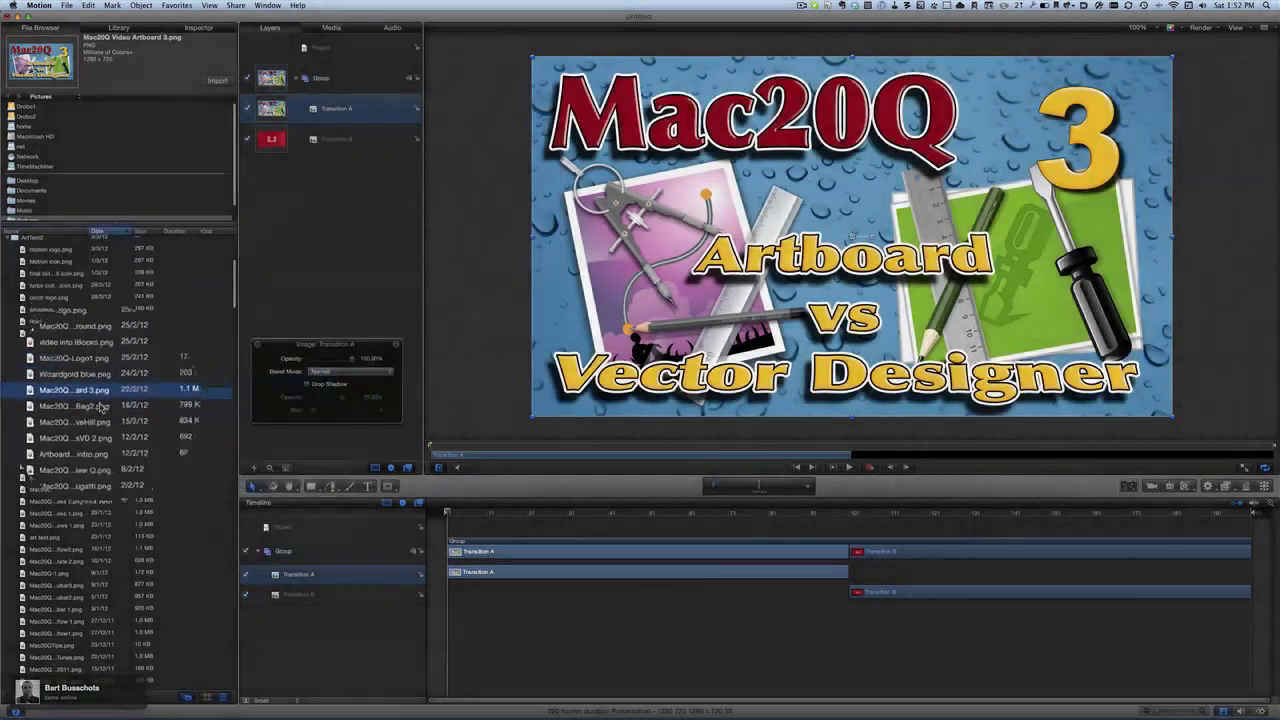
- Replace the Transition B placeholder with Mac20Q CameraBag2.png
left_click(80, 406)
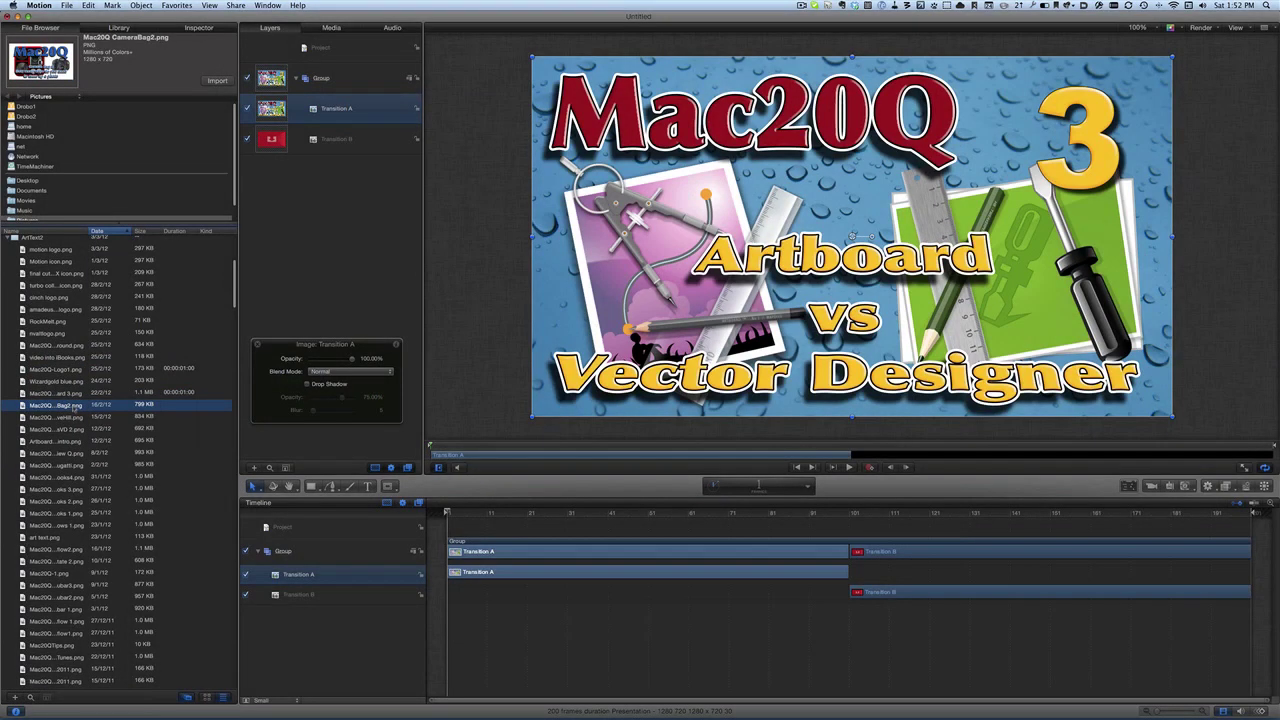
left_click_drag(78, 406, 358, 140)
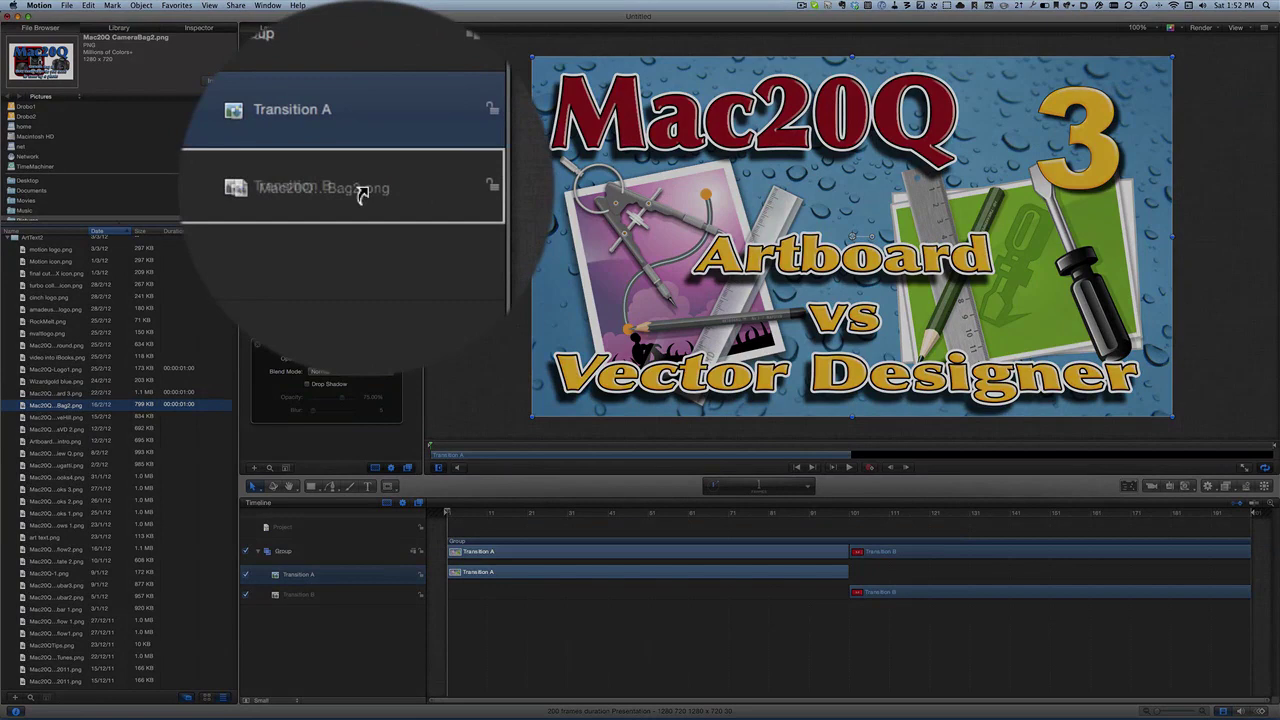
left_click_drag(362, 193, 369, 196)
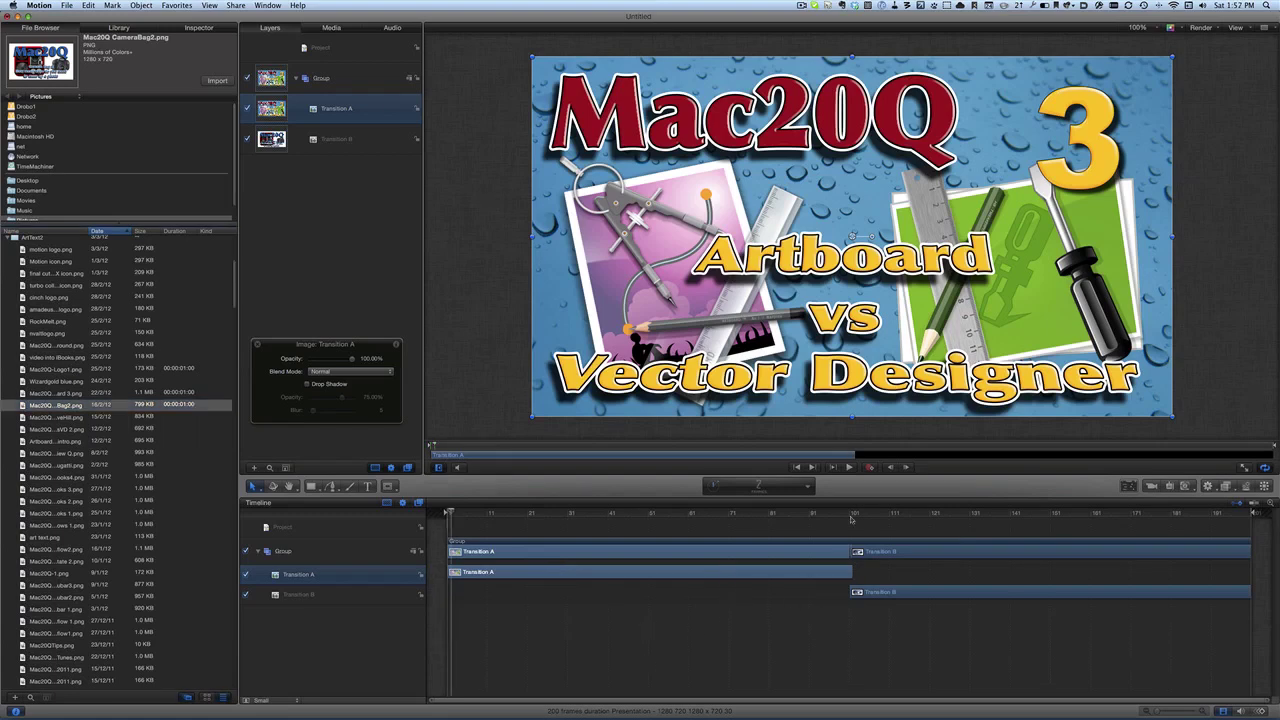
- Preview the project, extend Transition A to the project end, and start Transition B at frame 78
left_click(850, 467)
left_click(850, 467)
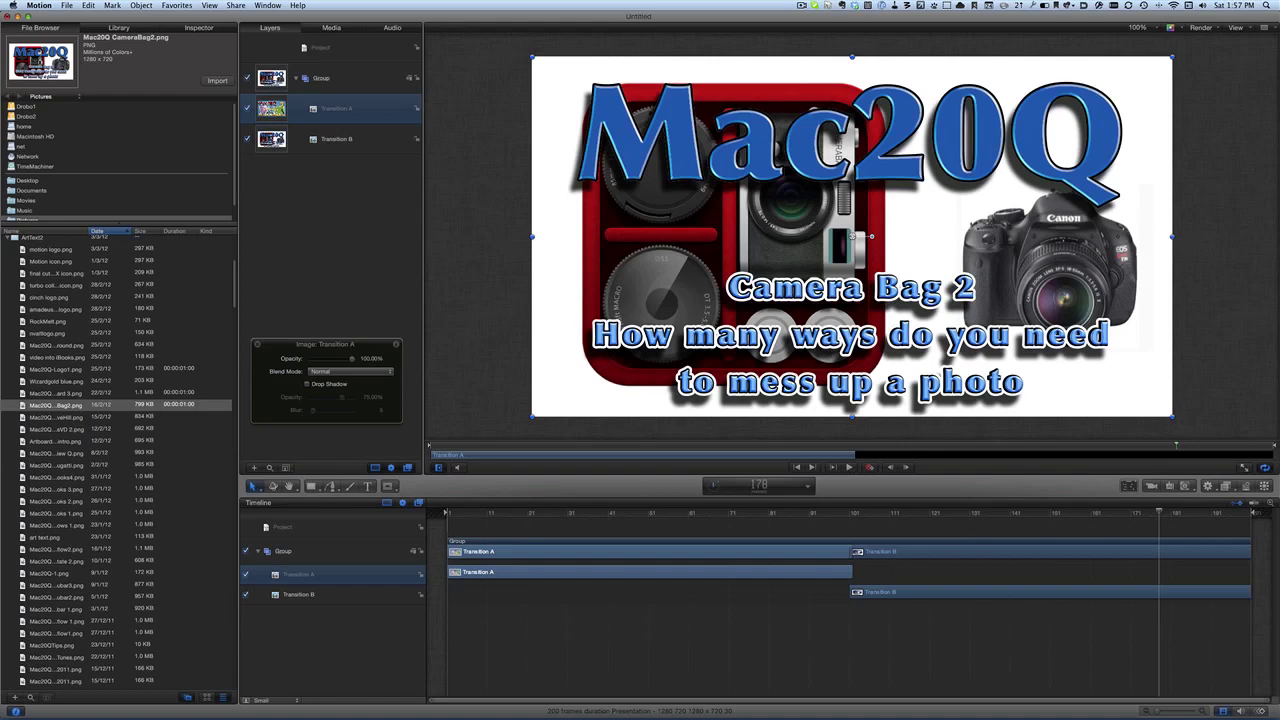
left_click_drag(850, 572, 1250, 572)
left_click(849, 591)
left_click_drag(849, 591, 764, 610)
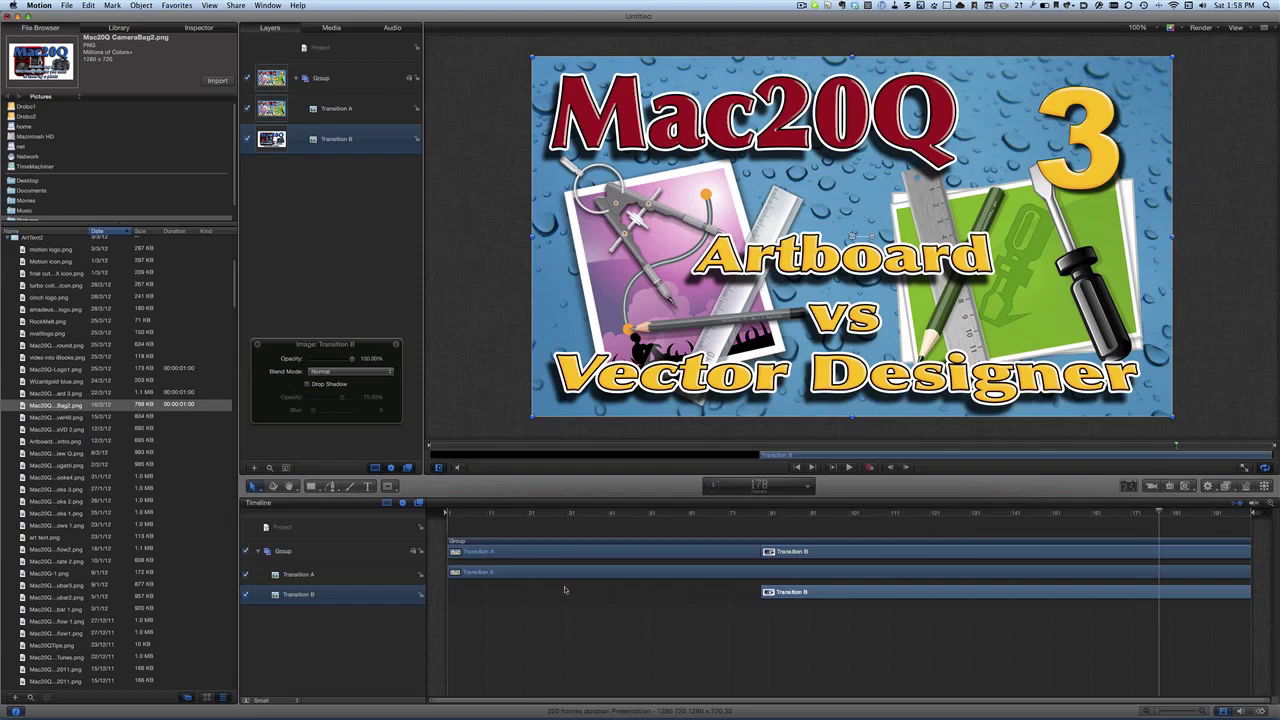
- Select Transition A, return the playhead to the start, and test dimming its opacity
left_click(502, 573)
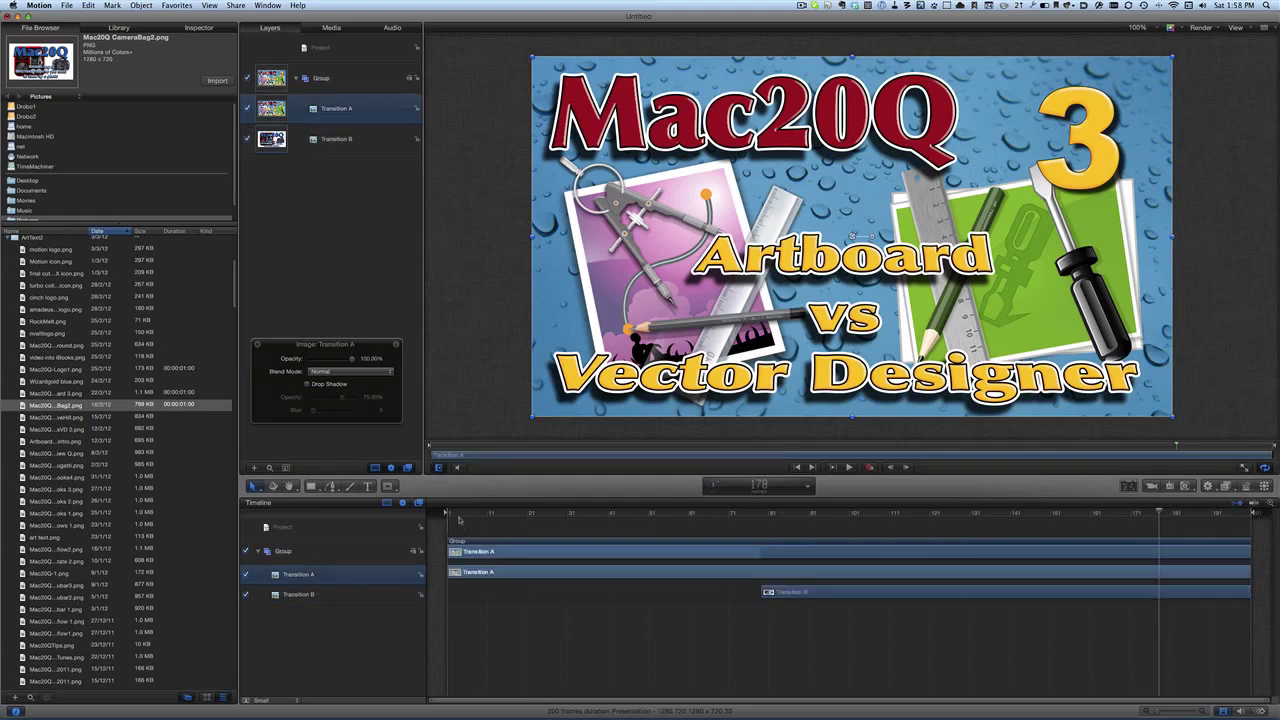
left_click_drag(459, 514, 446, 514)
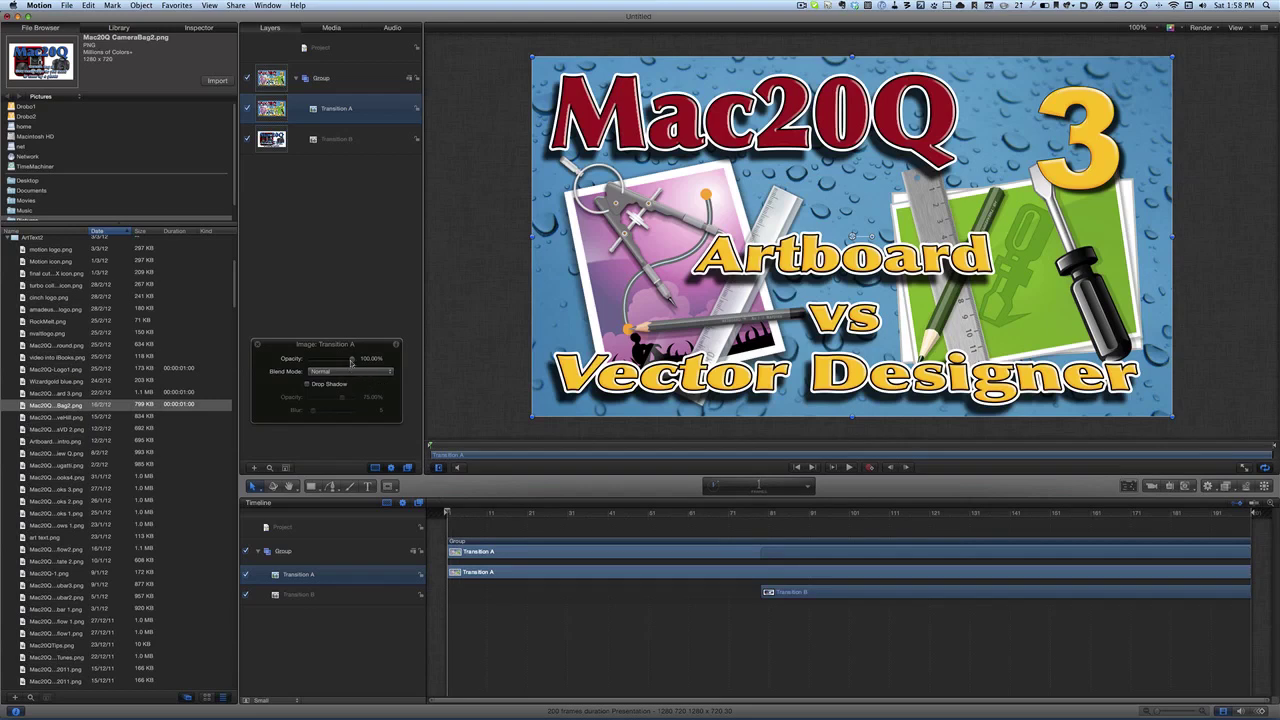
mouse_move(351, 361)
left_mouse_down()
mouse_move(340, 361)
mouse_move(372, 359)
mouse_move(340, 360)
mouse_move(370, 359)
left_mouse_up()
- Set a 100% opacity keyframe on Transition A at frame 79
left_click_drag(501, 545, 762, 539)
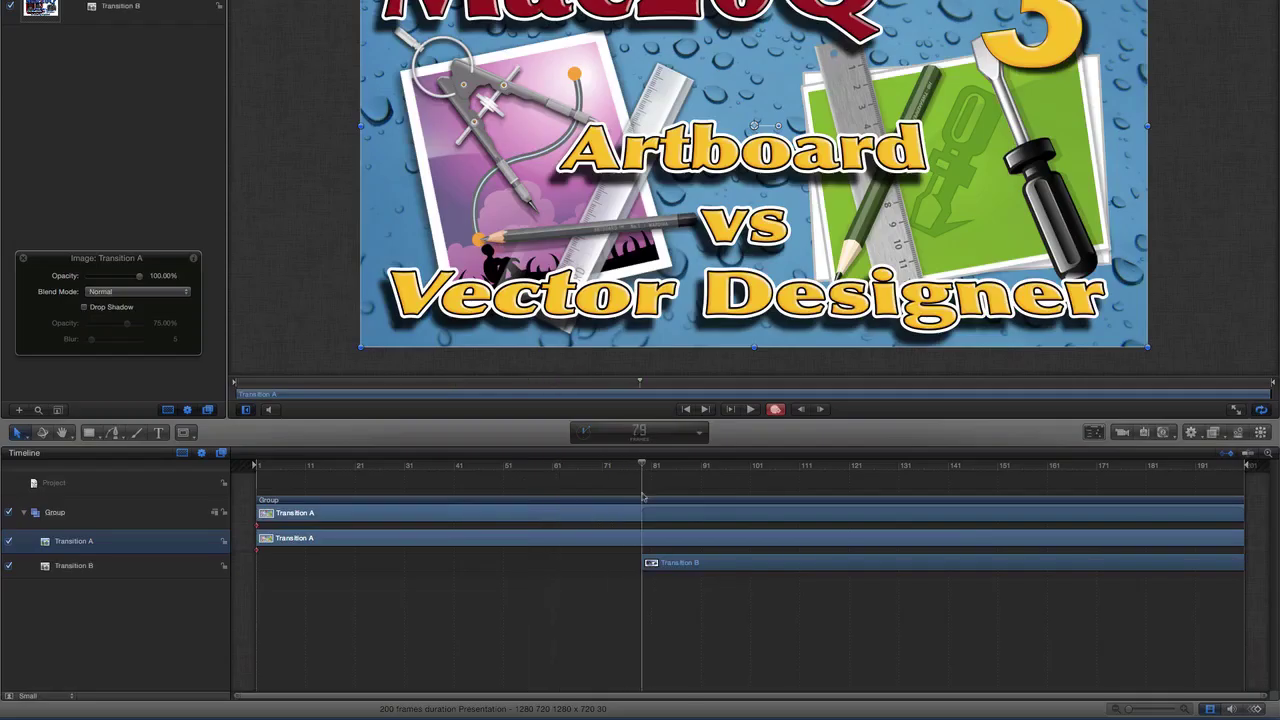
left_click(171, 280)
key("F7")
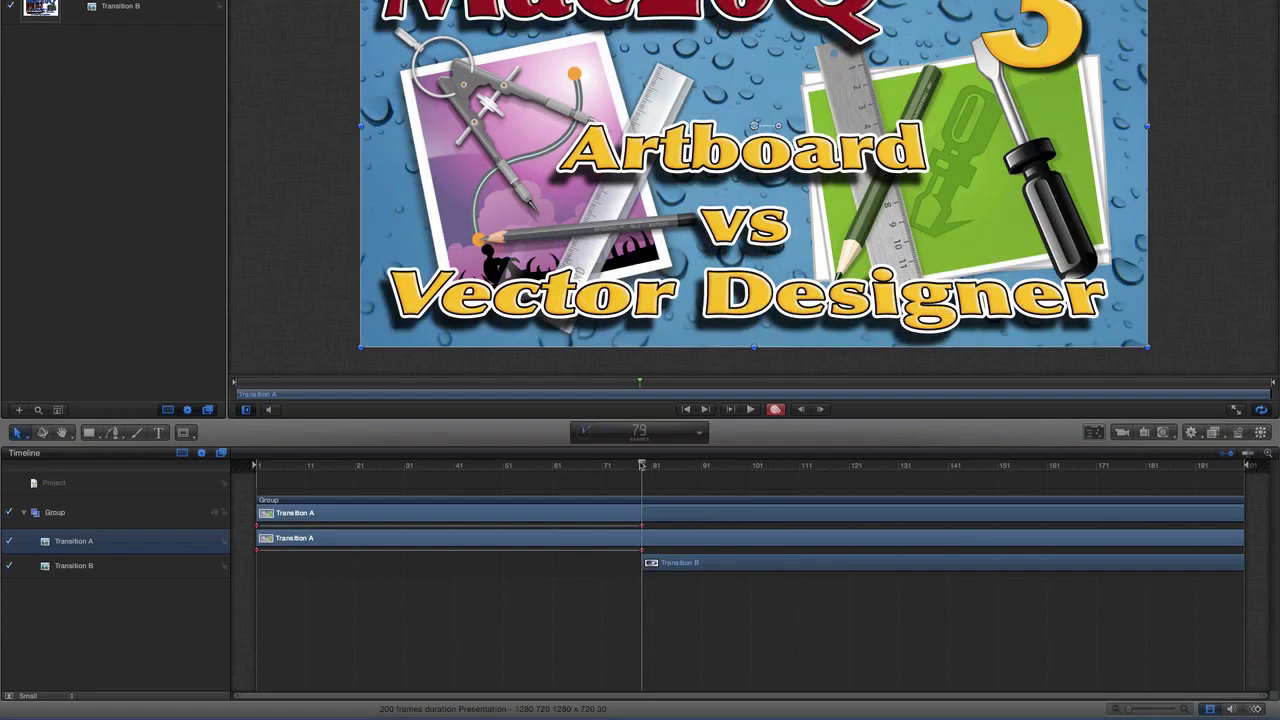
key("F7")
- Fade Transition A's opacity to 0% at frame 131 and play back the crossfade
left_click_drag(643, 466, 902, 470)
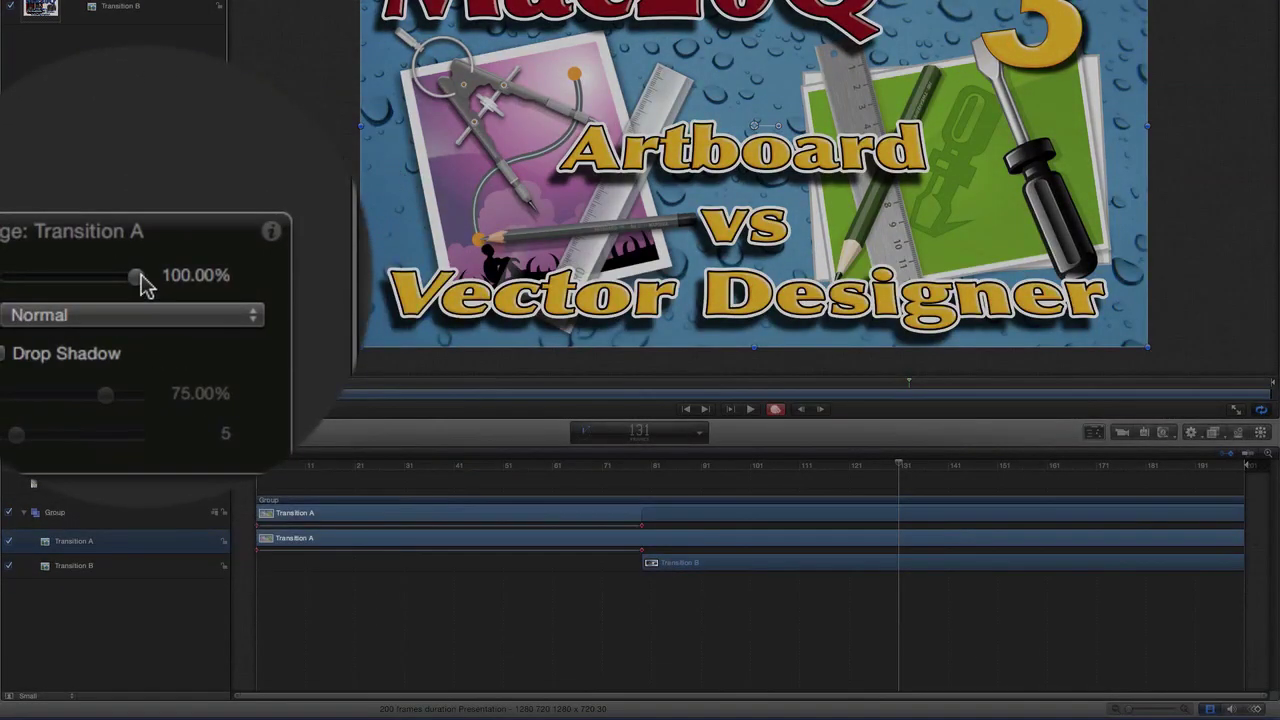
left_click_drag(139, 275, 87, 276)
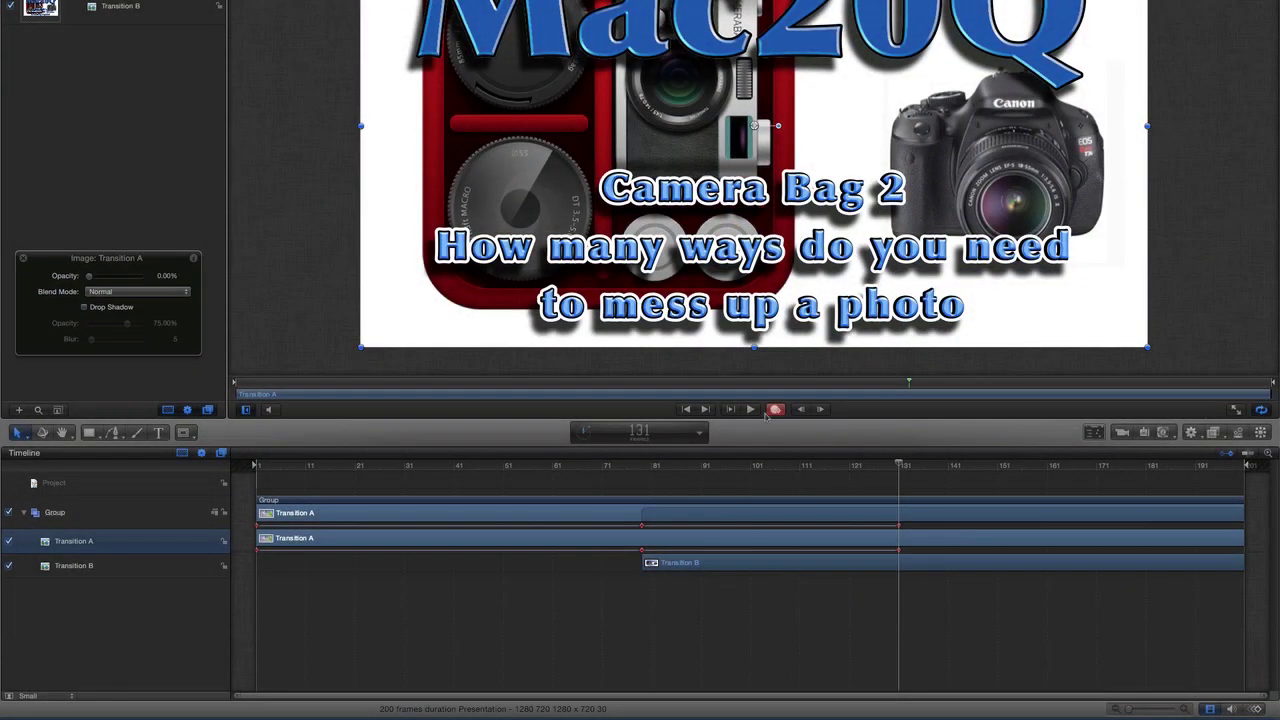
left_click(750, 410)
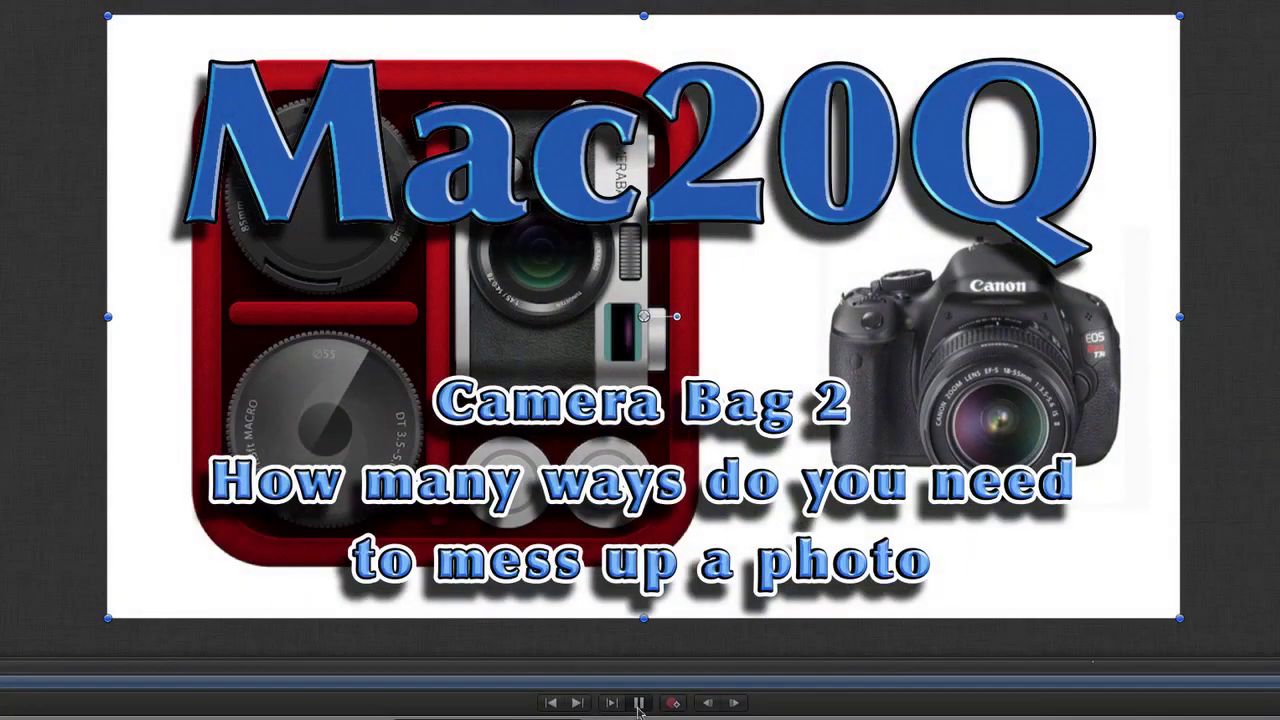
- Apply Light Rays (Amount 50, Glow 1.50) to the Group and return to the project start
left_click(638, 703)
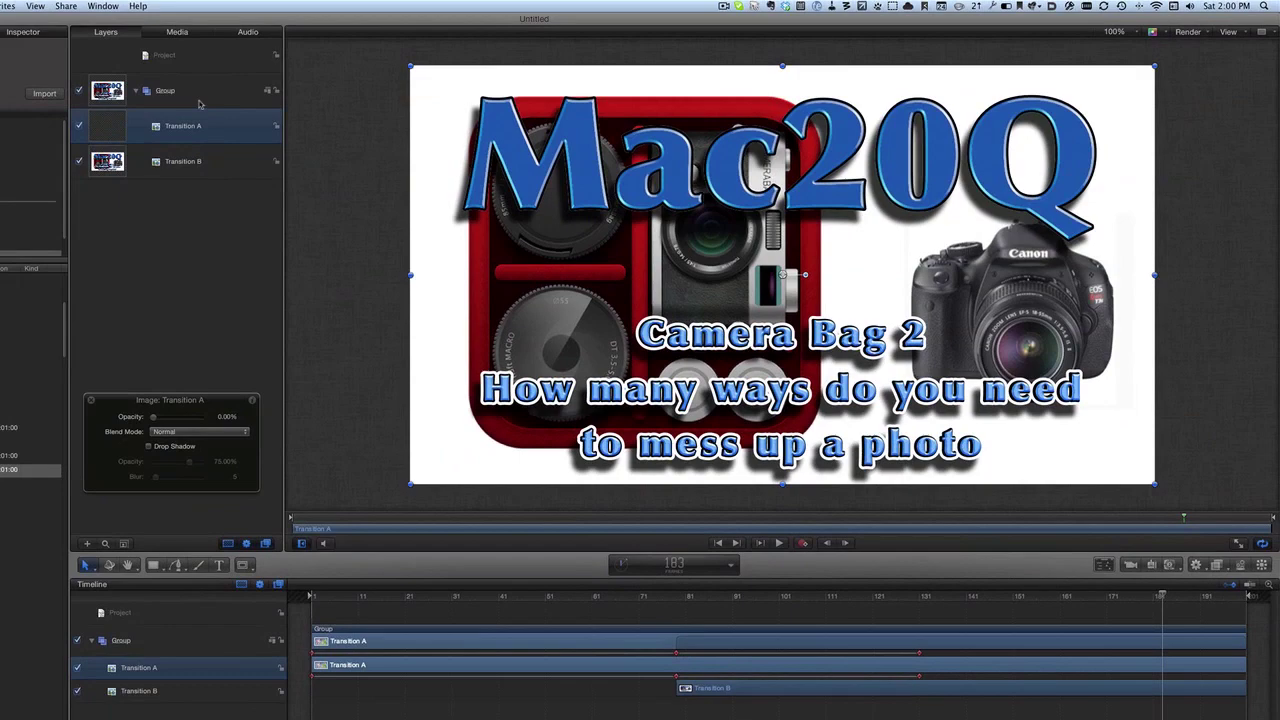
left_click(199, 100)
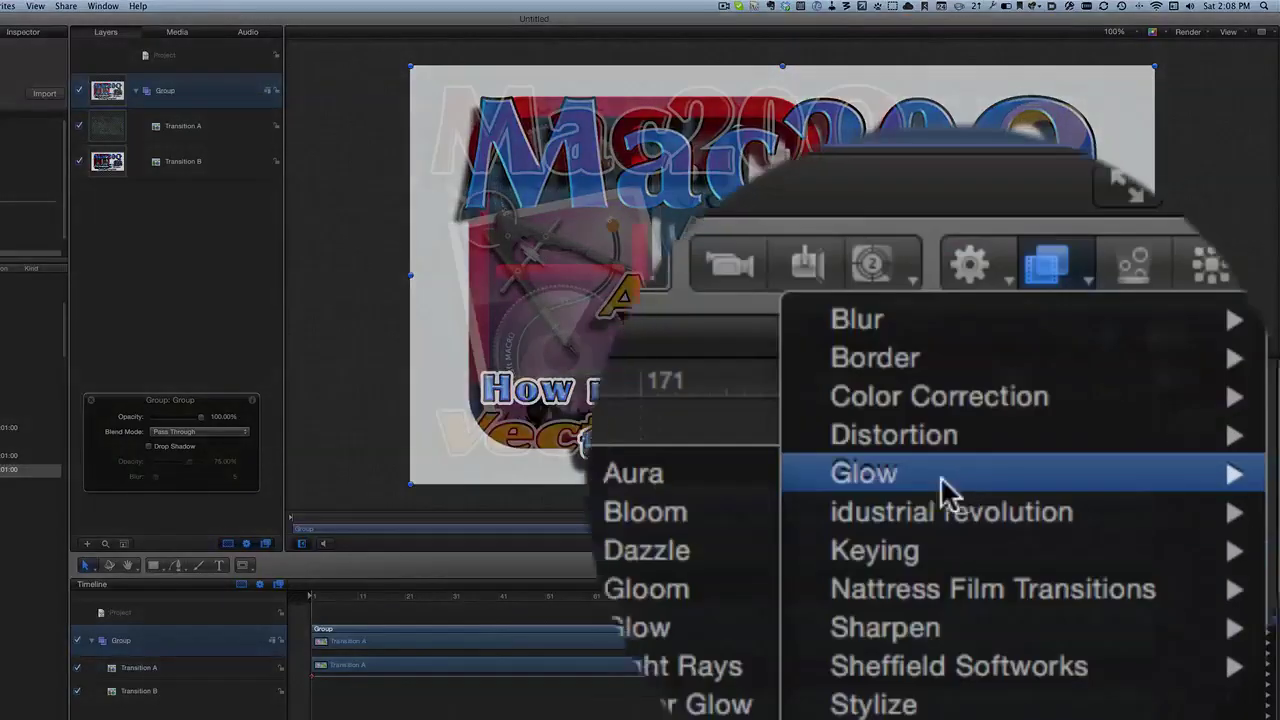
left_click(922, 480)
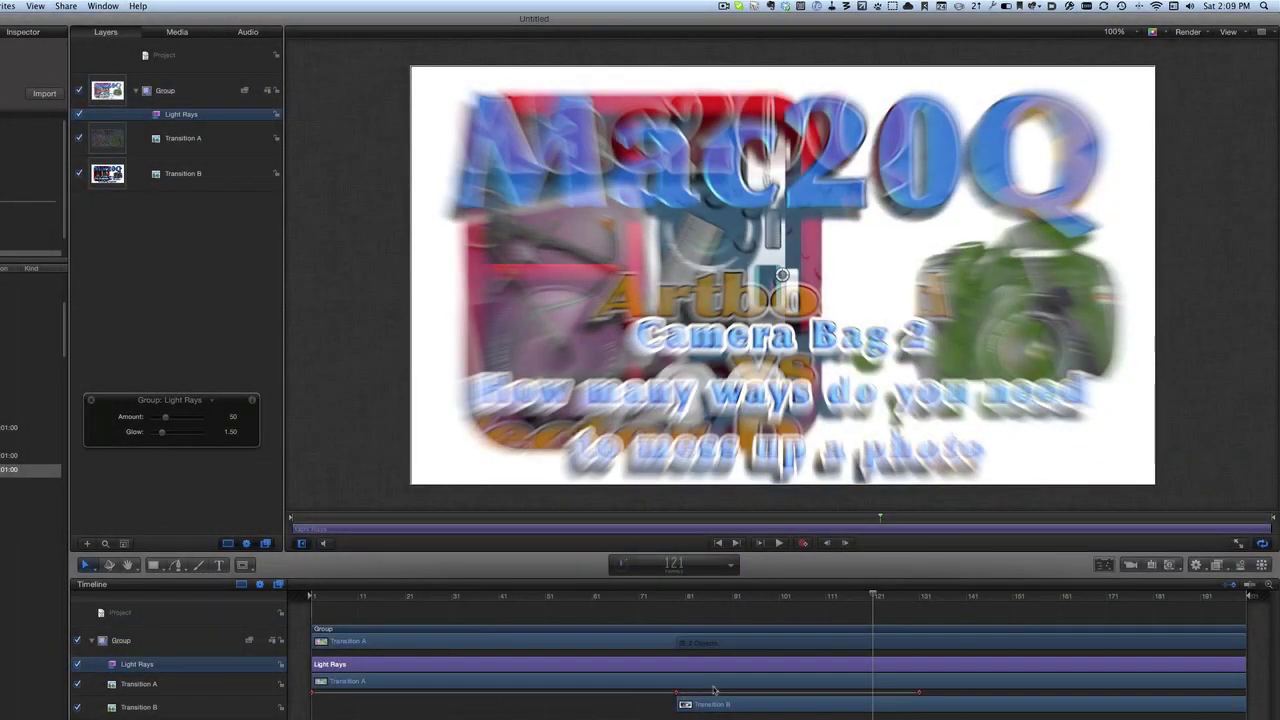
key("Home")
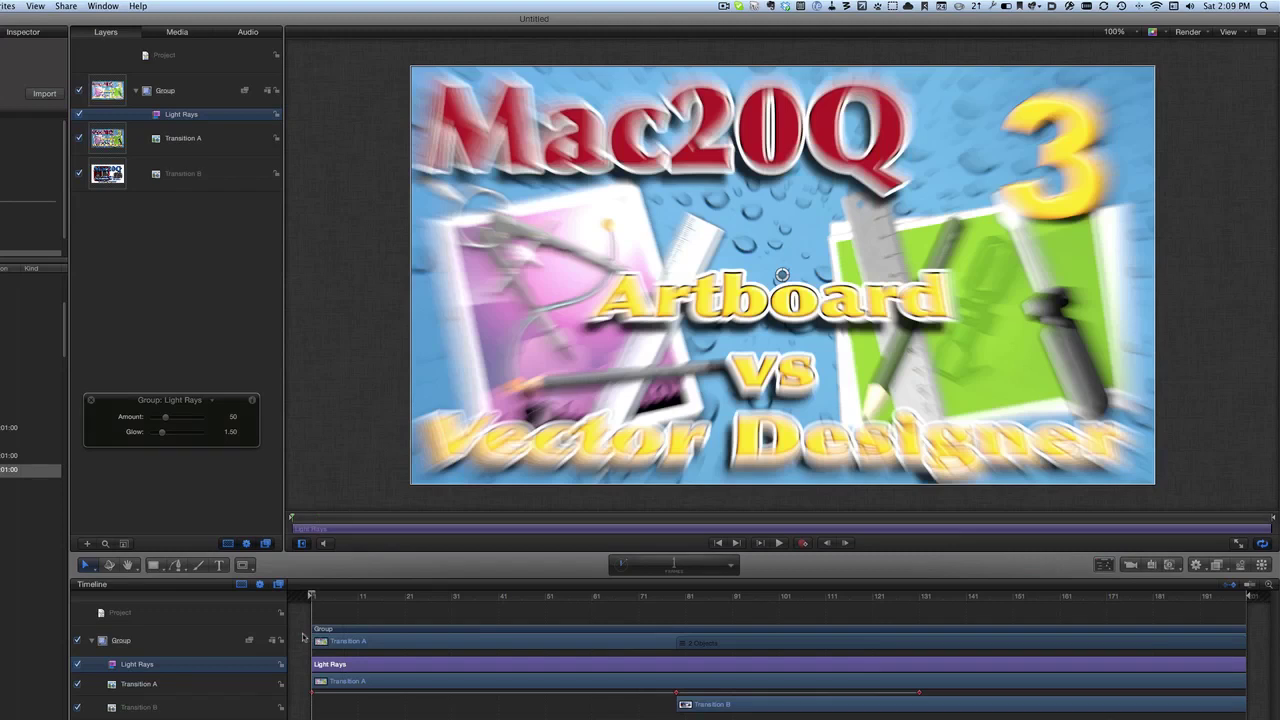
- With Record on, keyframe Light Rays Amount at 0 at the start, 96 at frame 105, then 0
left_click(802, 543)
left_click_drag(164, 422, 148, 424)
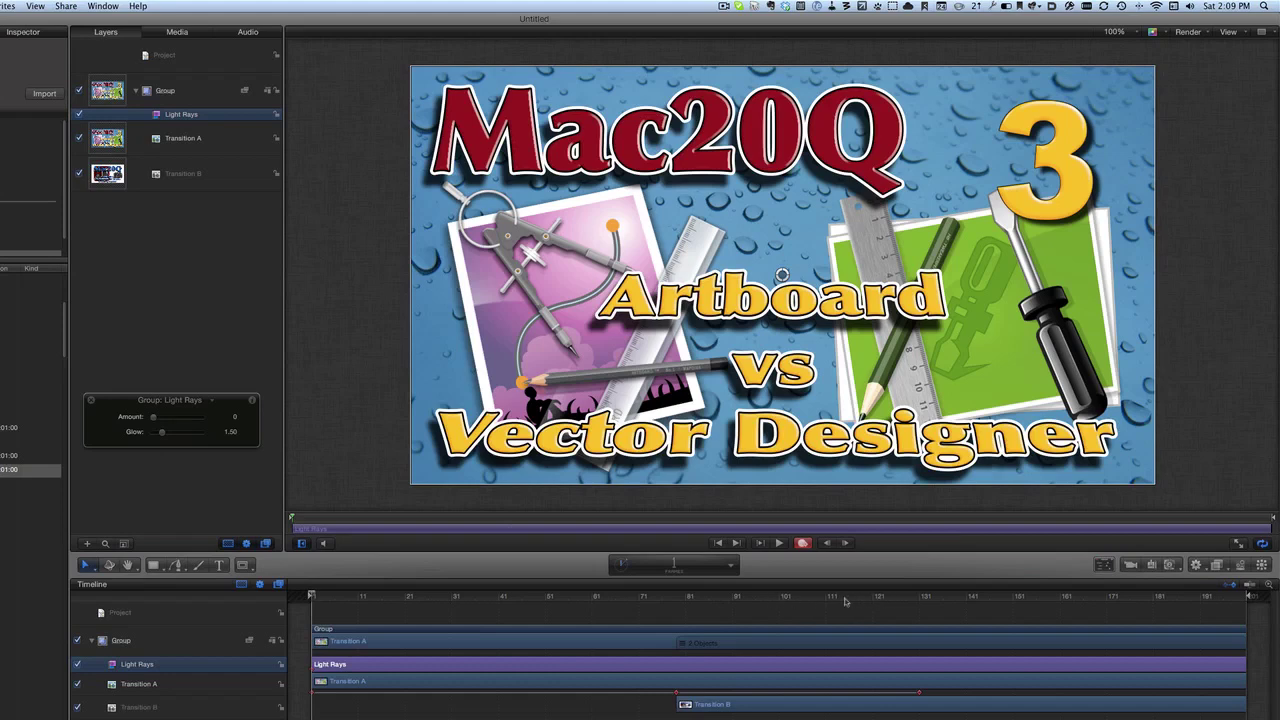
left_click(812, 597)
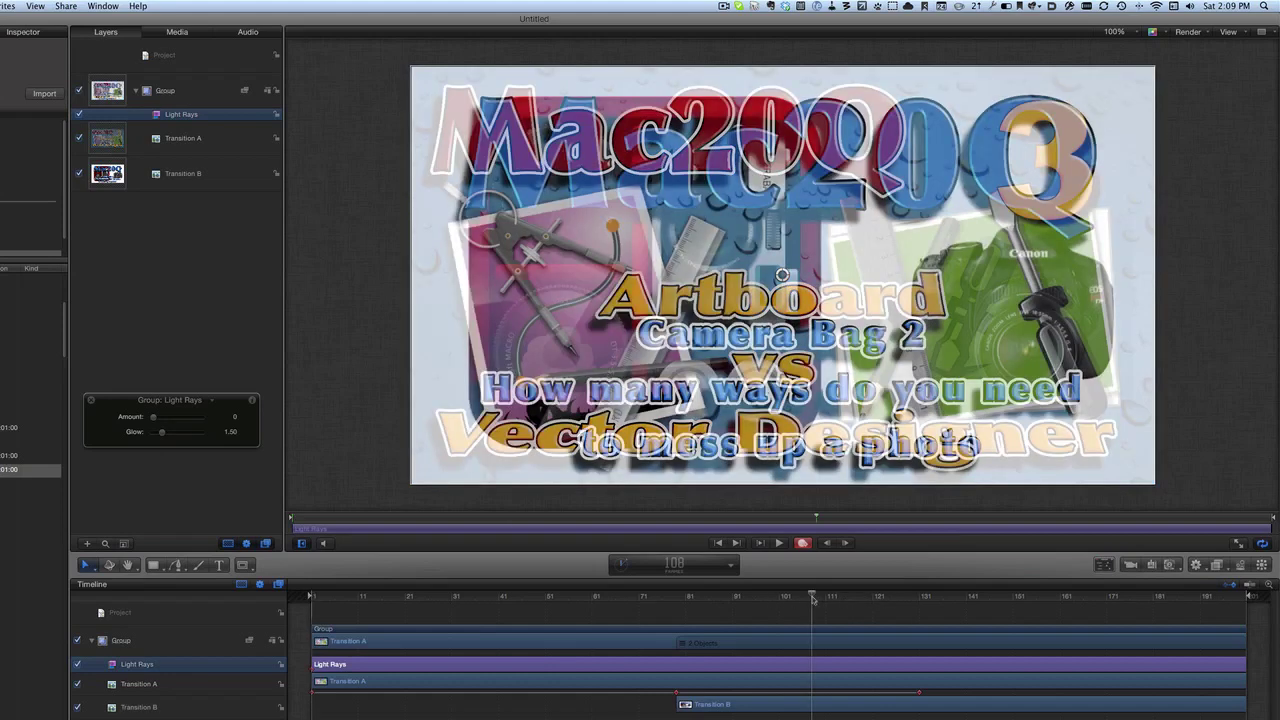
left_click_drag(812, 597, 797, 597)
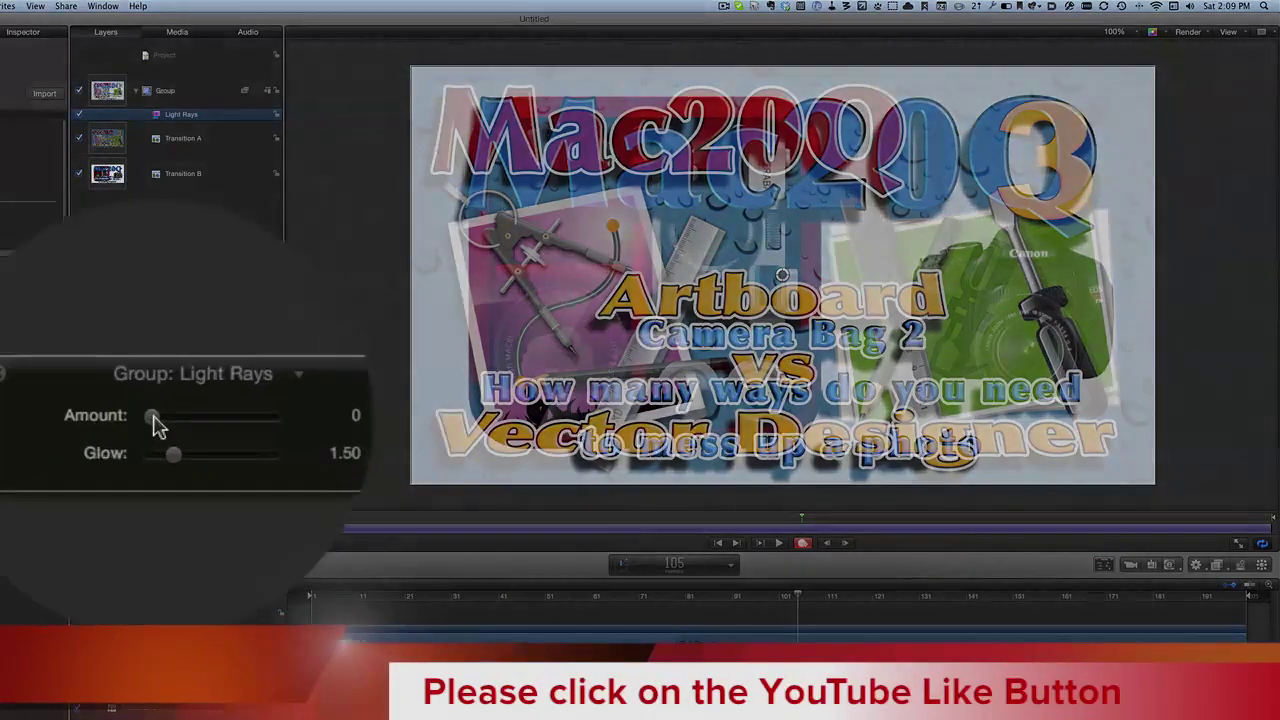
mouse_move(155, 420)
left_mouse_down()
mouse_move(176, 421)
mouse_move(164, 421)
left_mouse_up()
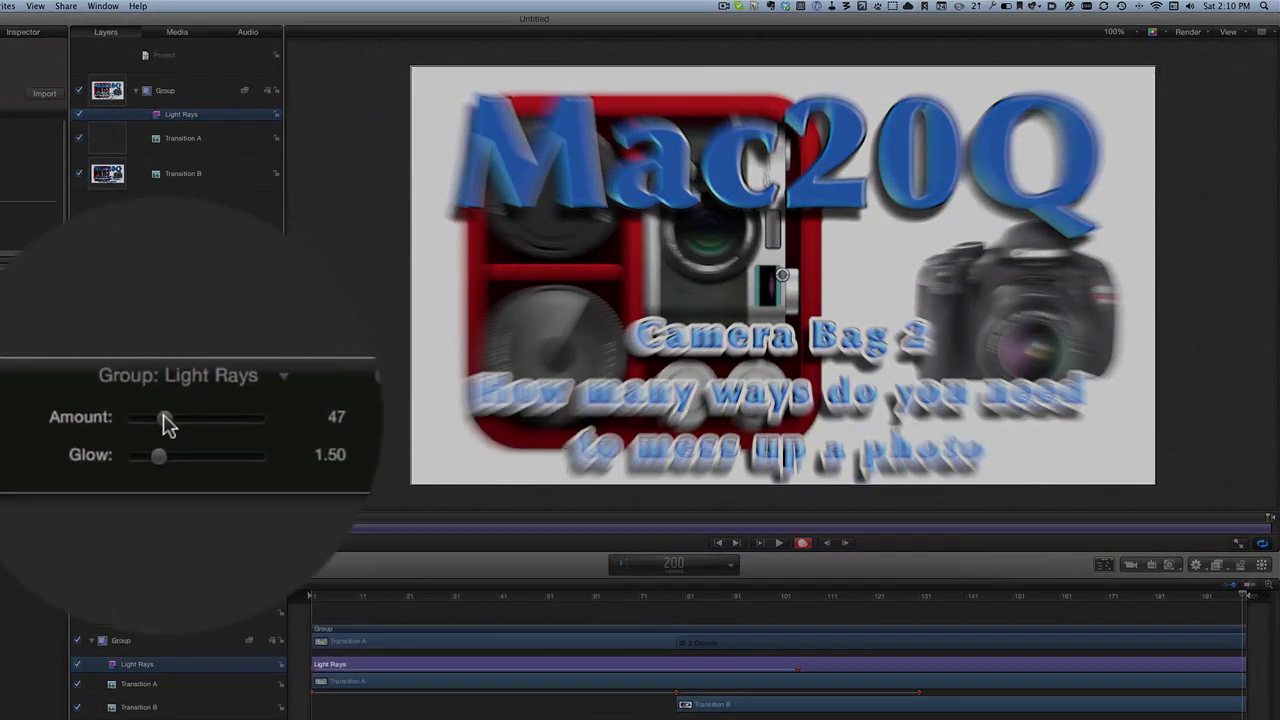
left_click_drag(165, 422, 151, 423)
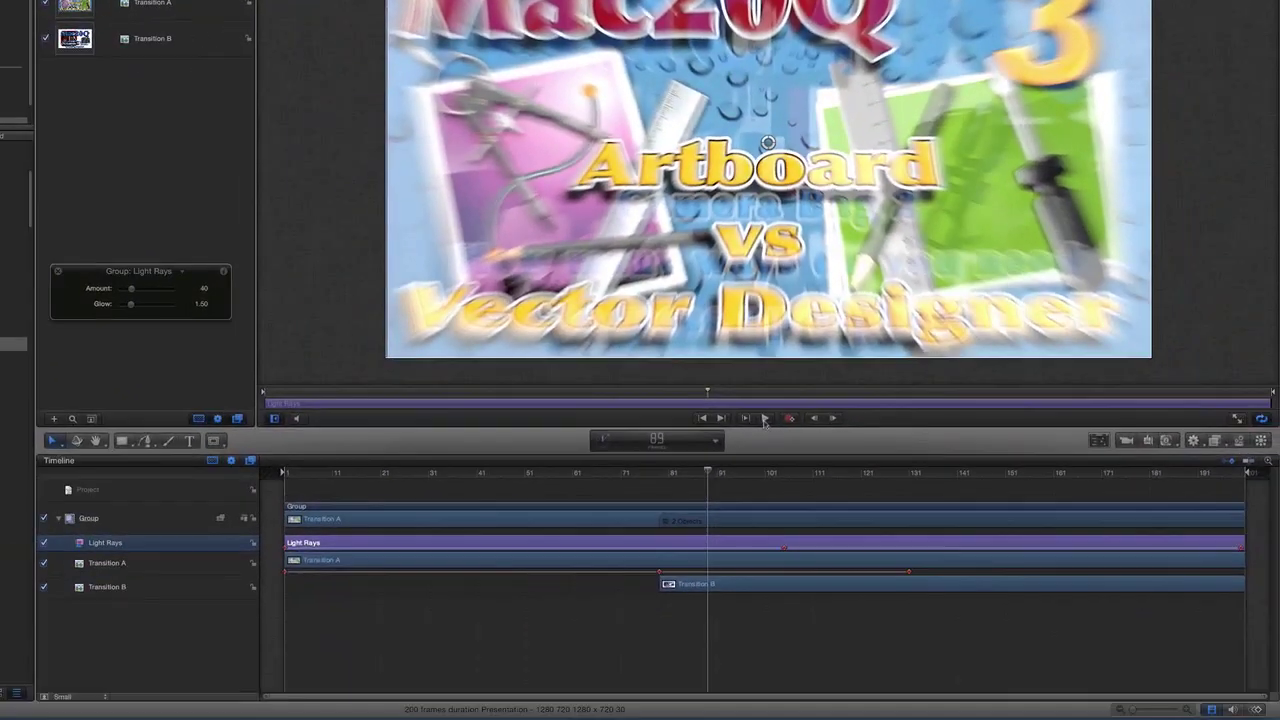
- Add a Ripple distortion filter to the Group above Light Rays
left_click(1216, 443)
mouse_move(1172, 478)
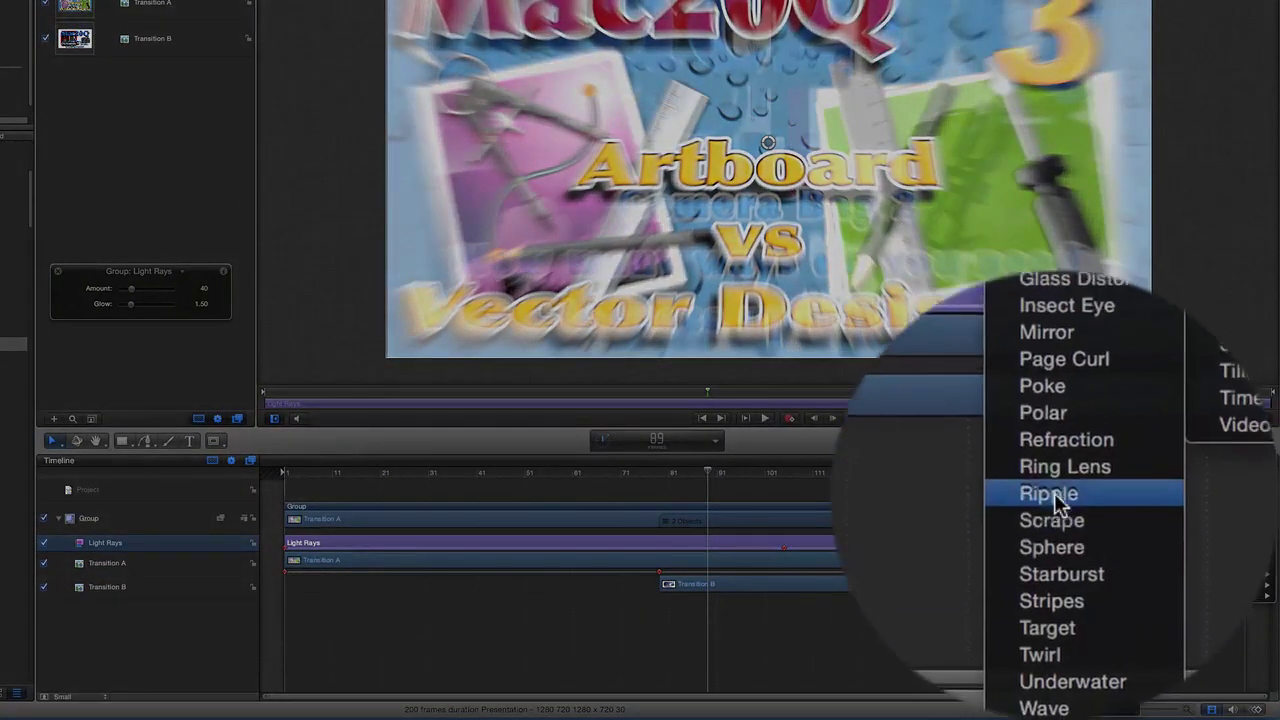
left_click(1050, 492)
left_click_drag(708, 473, 284, 480)
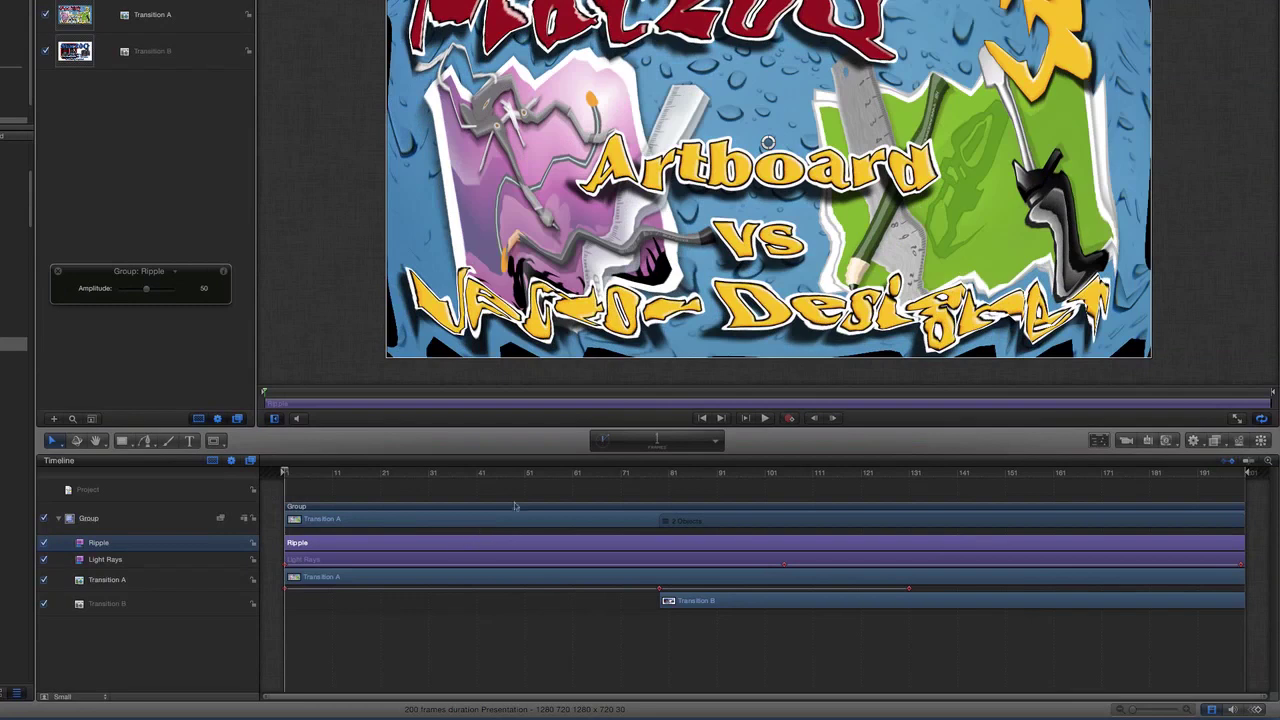
- With Record on, keyframe Ripple Amplitude at 0 at the start, 23 at frame 105, 0 at the end
left_click(789, 419)
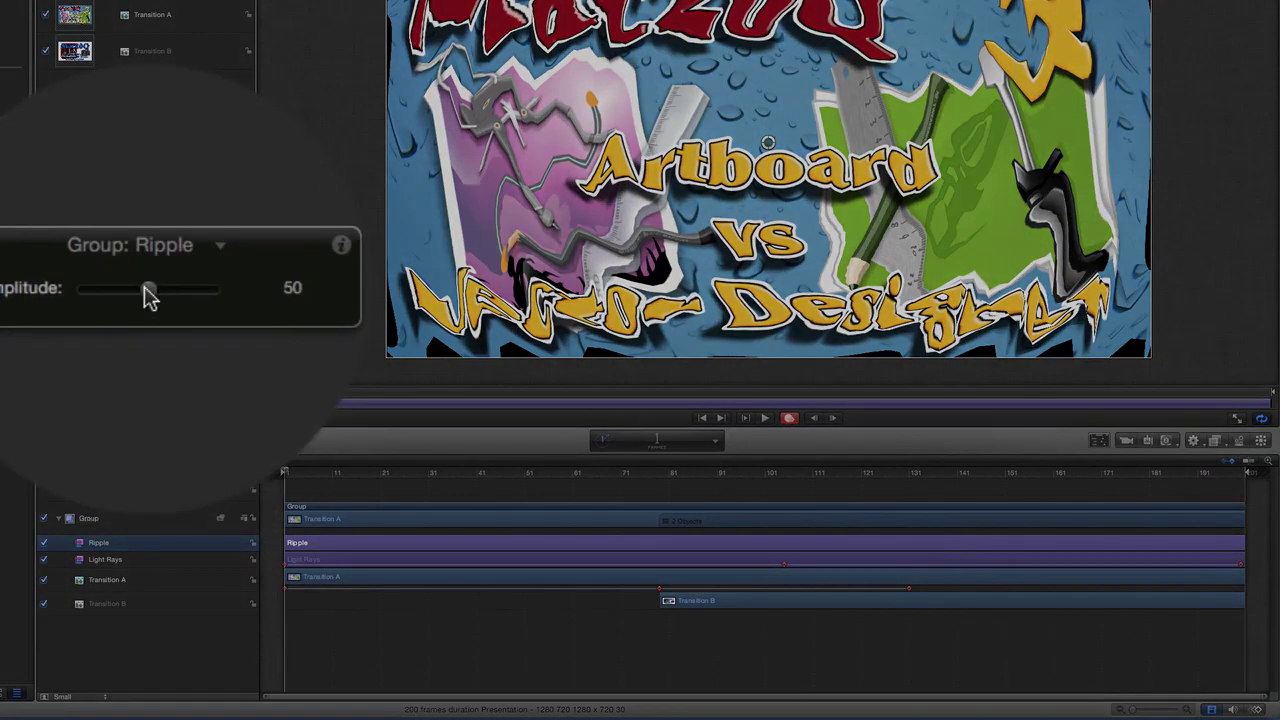
left_click_drag(148, 289, 109, 297)
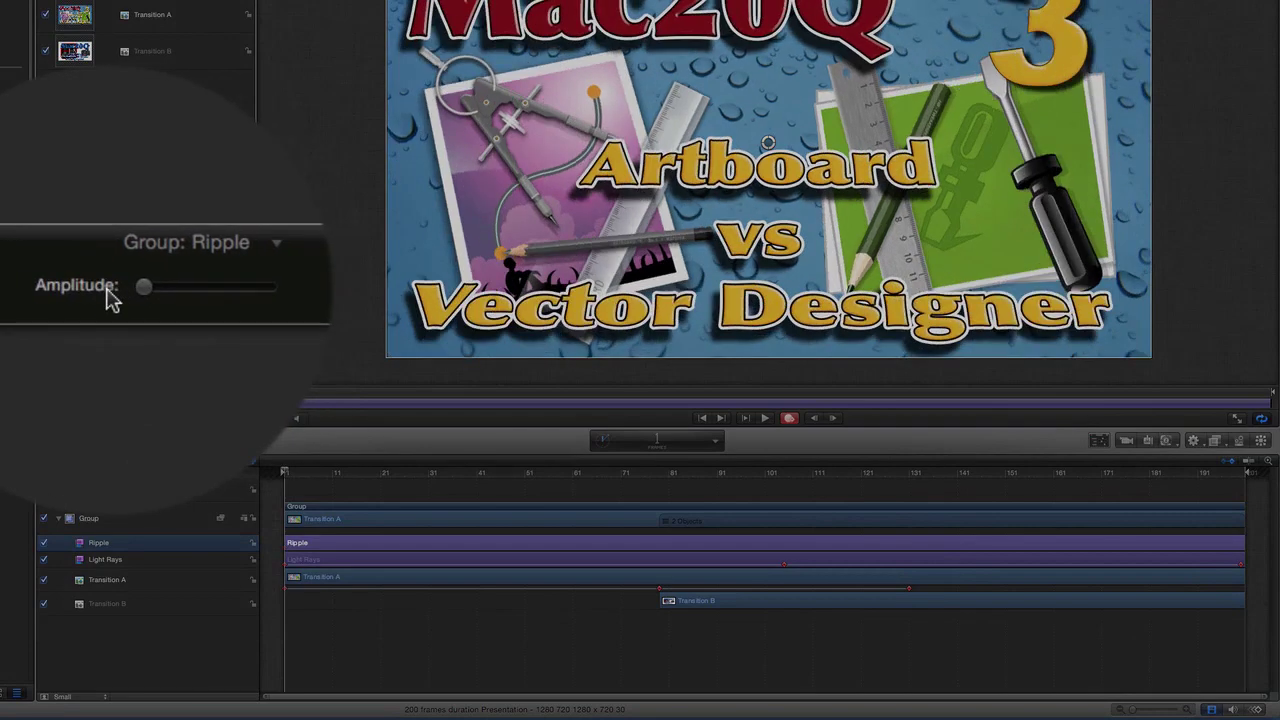
left_click(605, 476)
left_click_drag(605, 476, 786, 516)
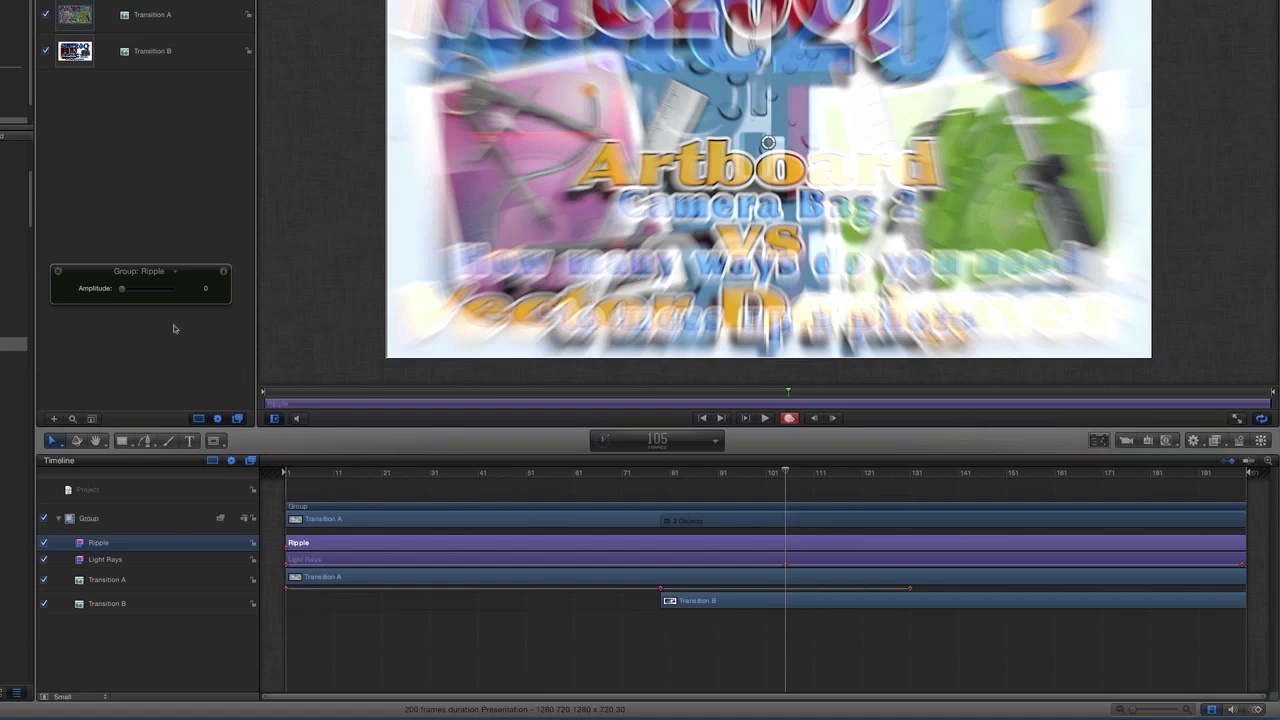
left_click_drag(123, 289, 133, 290)
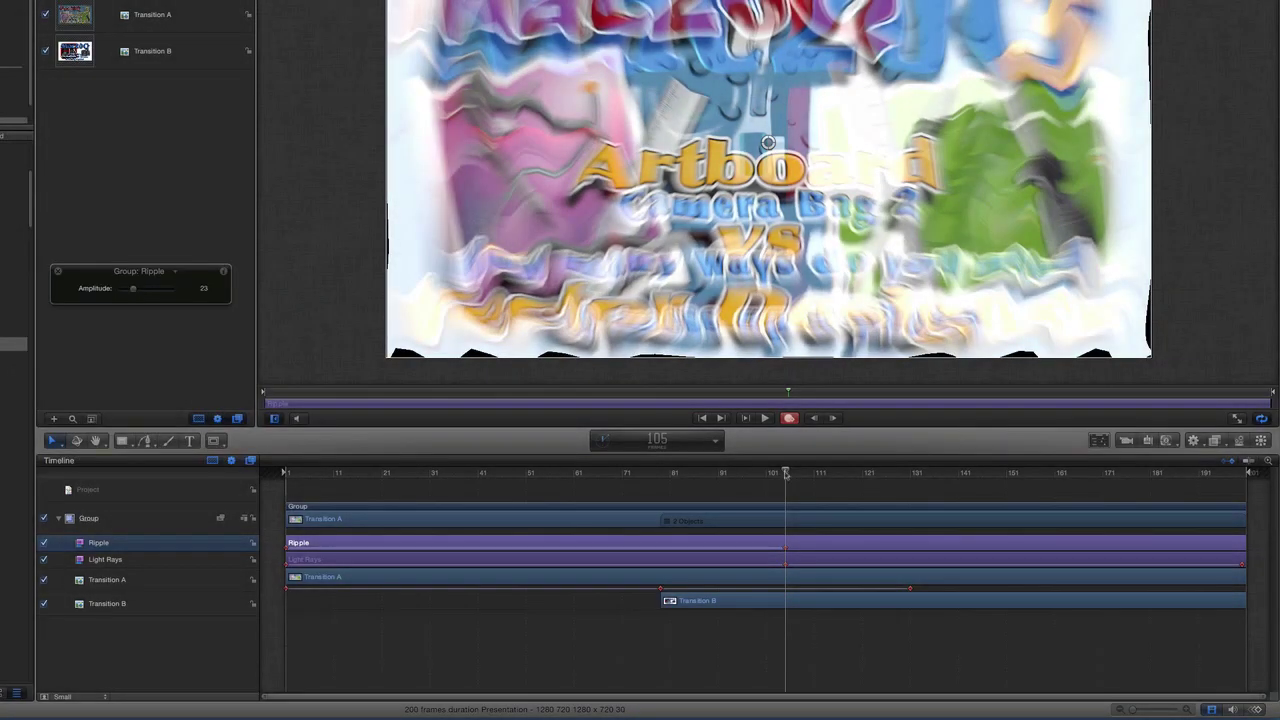
left_click_drag(786, 474, 1248, 514)
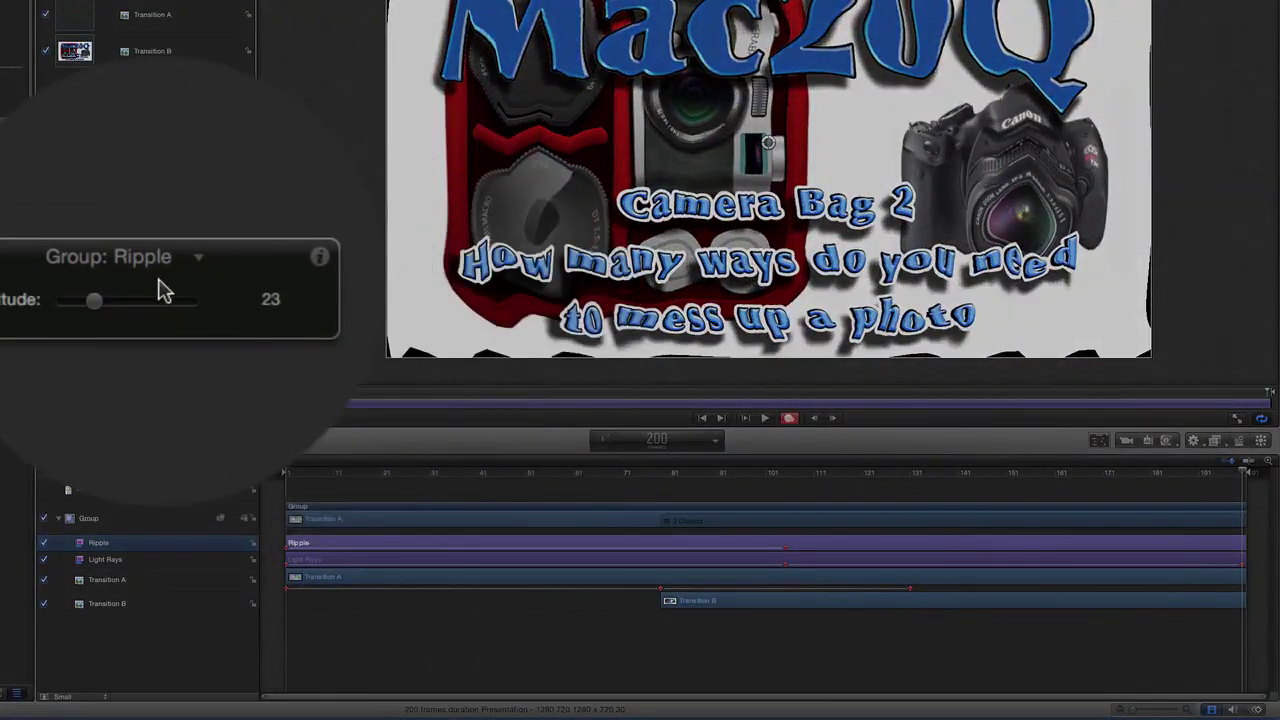
left_click_drag(136, 296, 109, 294)
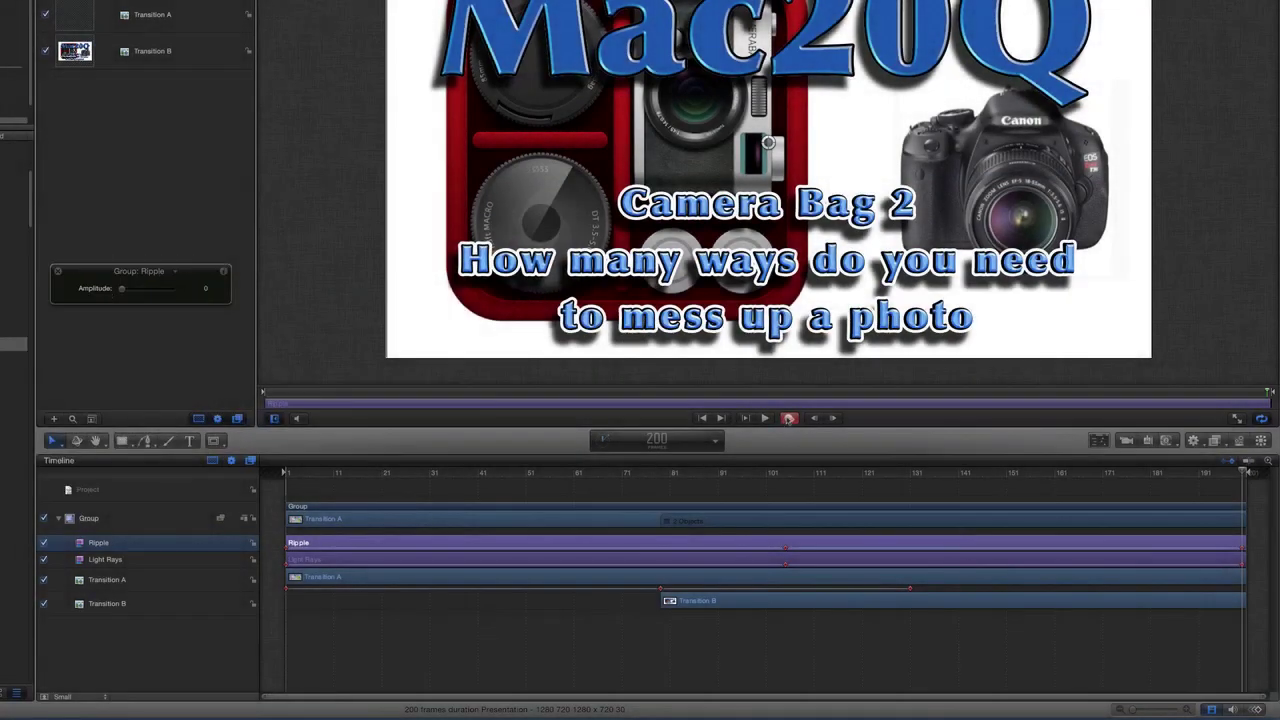
- Switch off the Record button in the transport controls
left_click(788, 418)
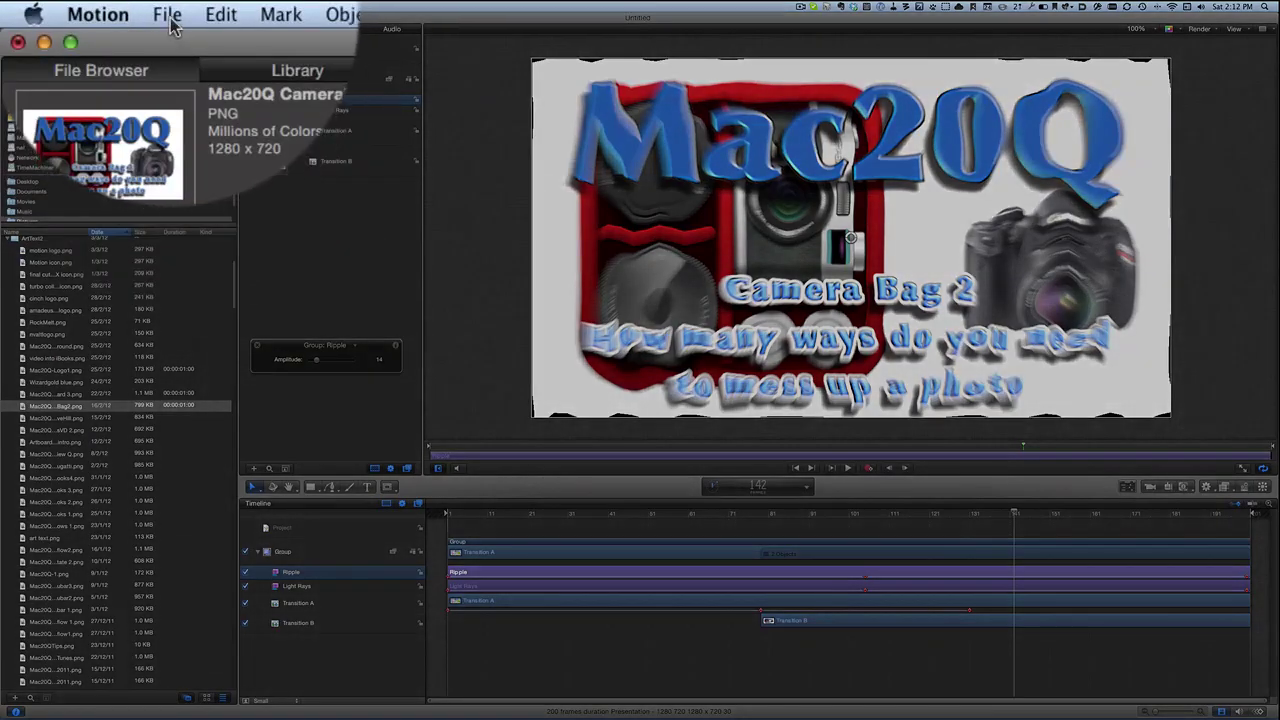
- Publish the template 'lightrays and a ripple' in theme amazing 1, with preview movie, without unused media
left_click(66, 7)
left_click(125, 143)
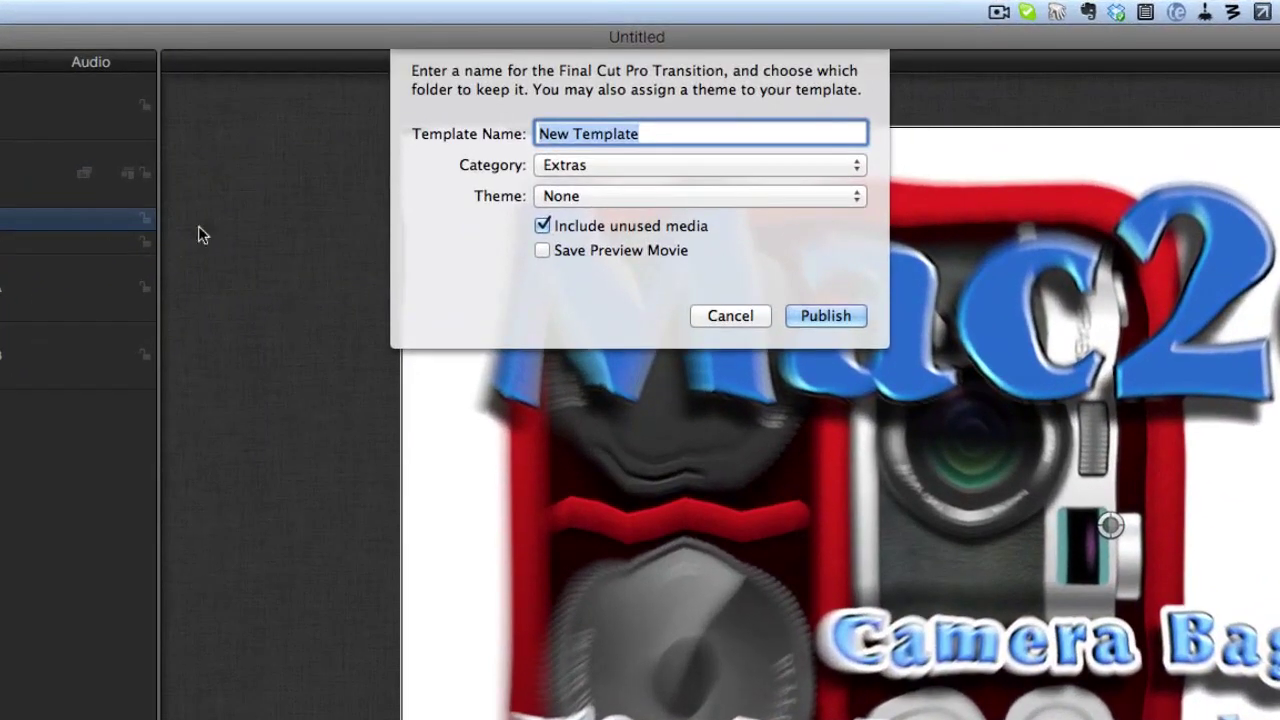
type("lightrays and a ripple")
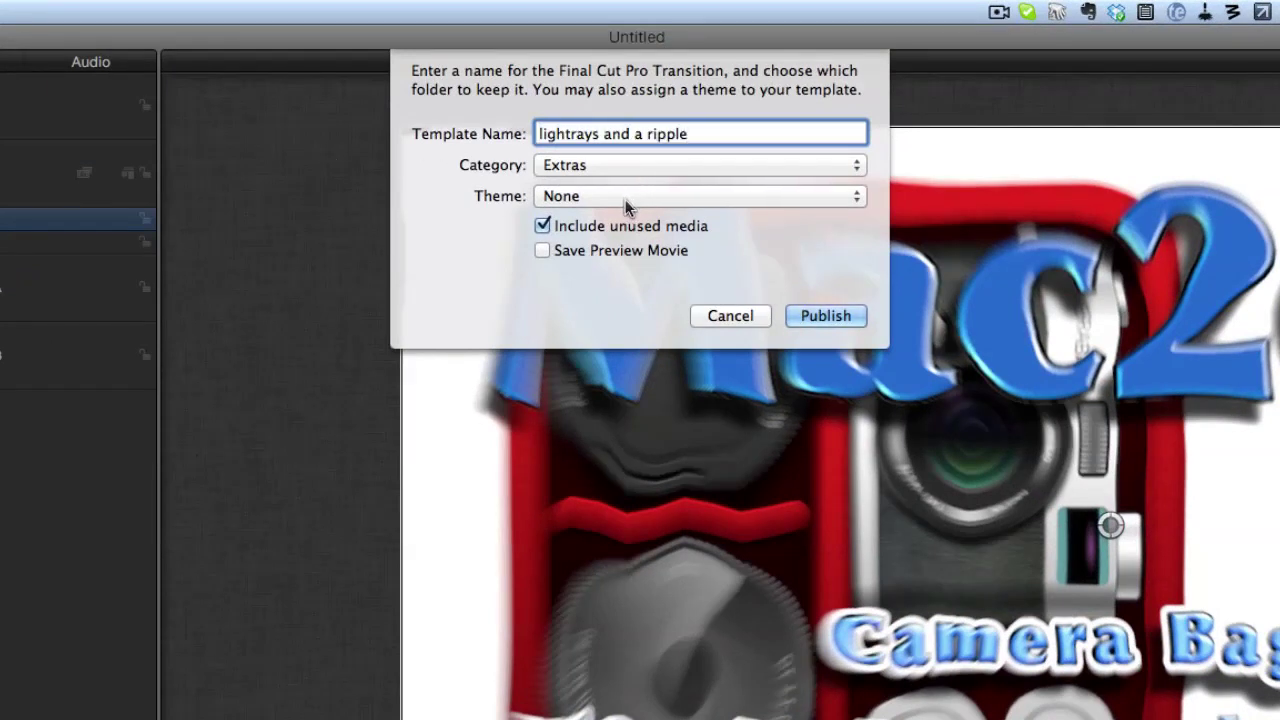
left_click(625, 198)
left_click(619, 229)
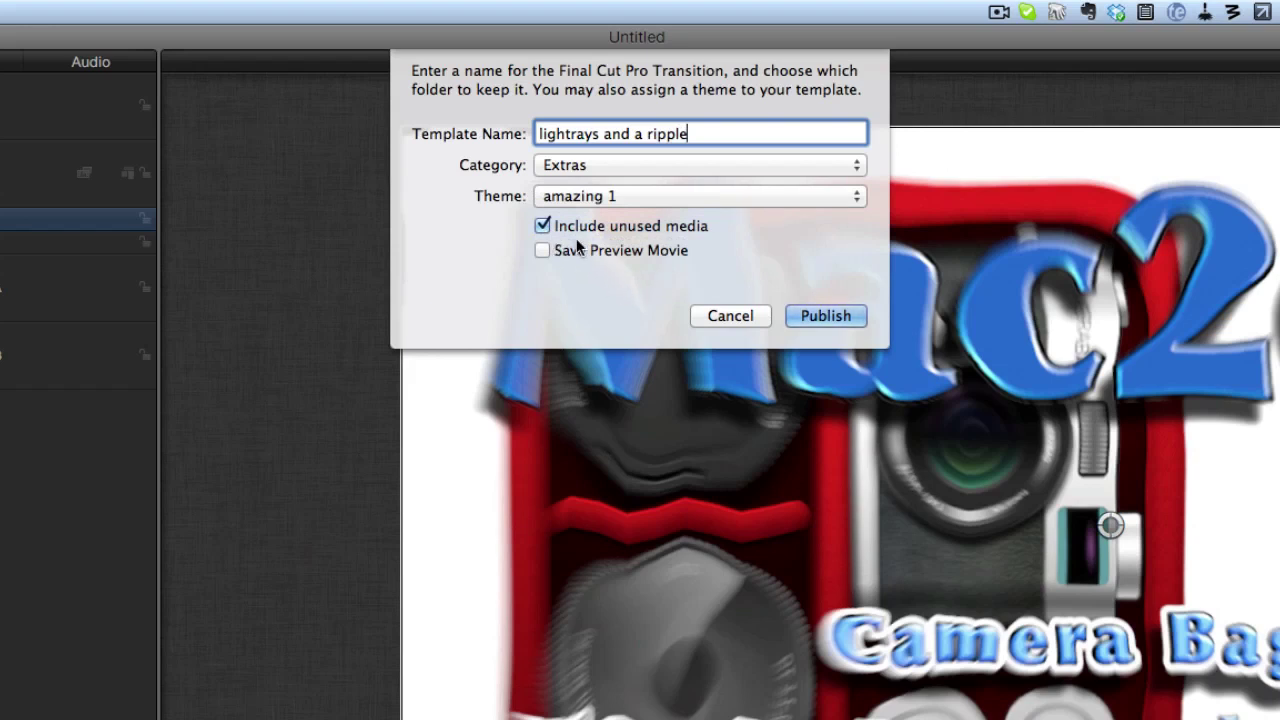
left_click(547, 224)
left_click(537, 256)
left_click(826, 312)
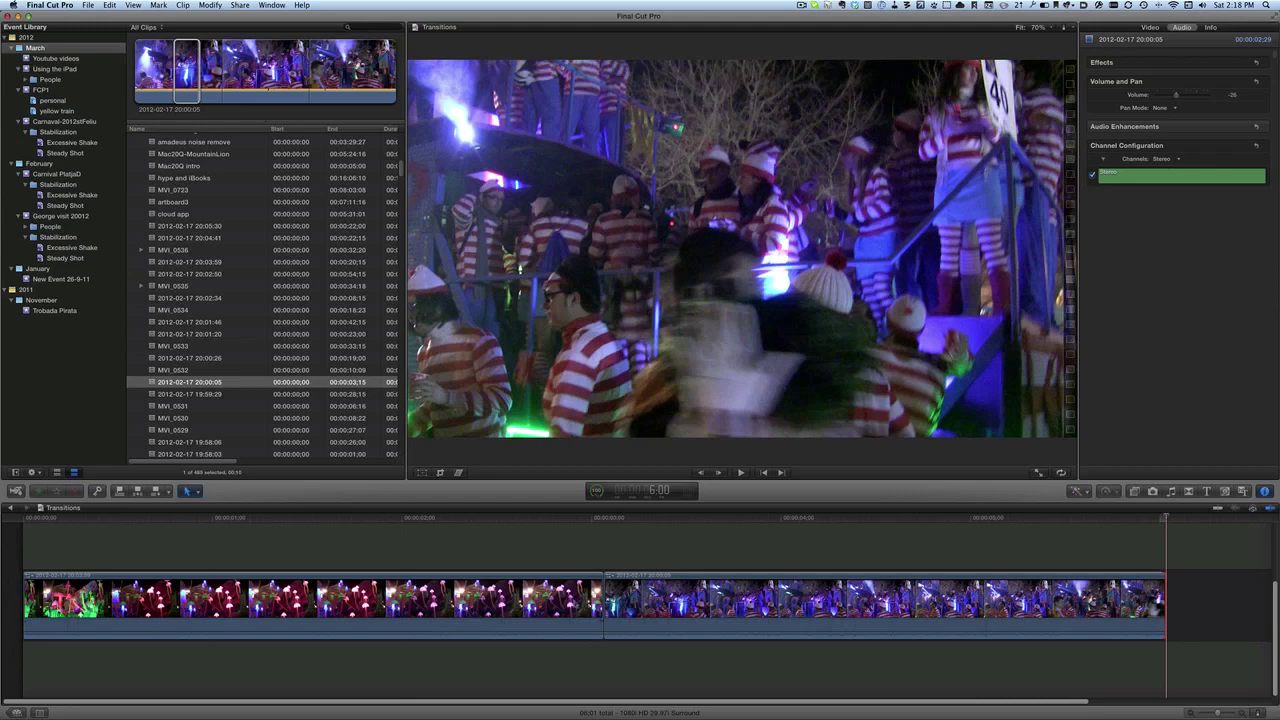
- Select the edit point between the two clips and show the amazing 1 theme's transitions
left_click(604, 519)
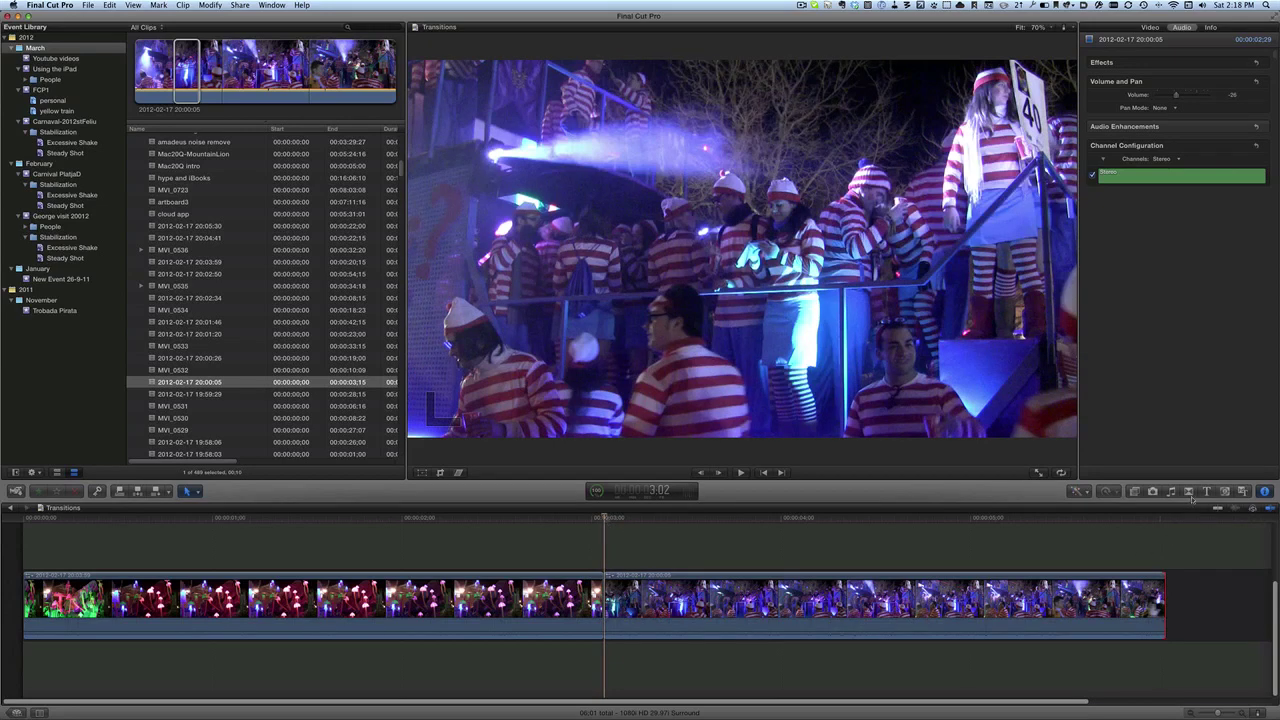
left_click(1242, 491)
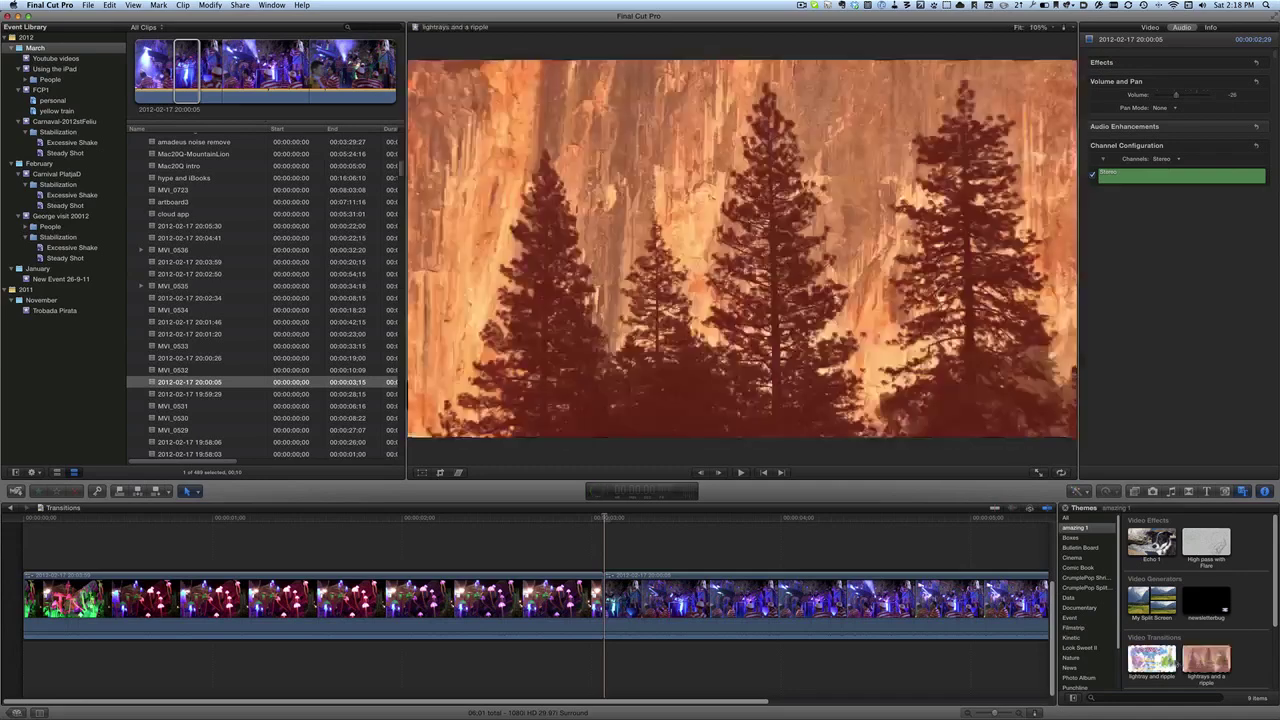
- Drop the lightrays and a ripple transition onto the edit point and play it back
left_click_drag(1163, 663, 980, 600)
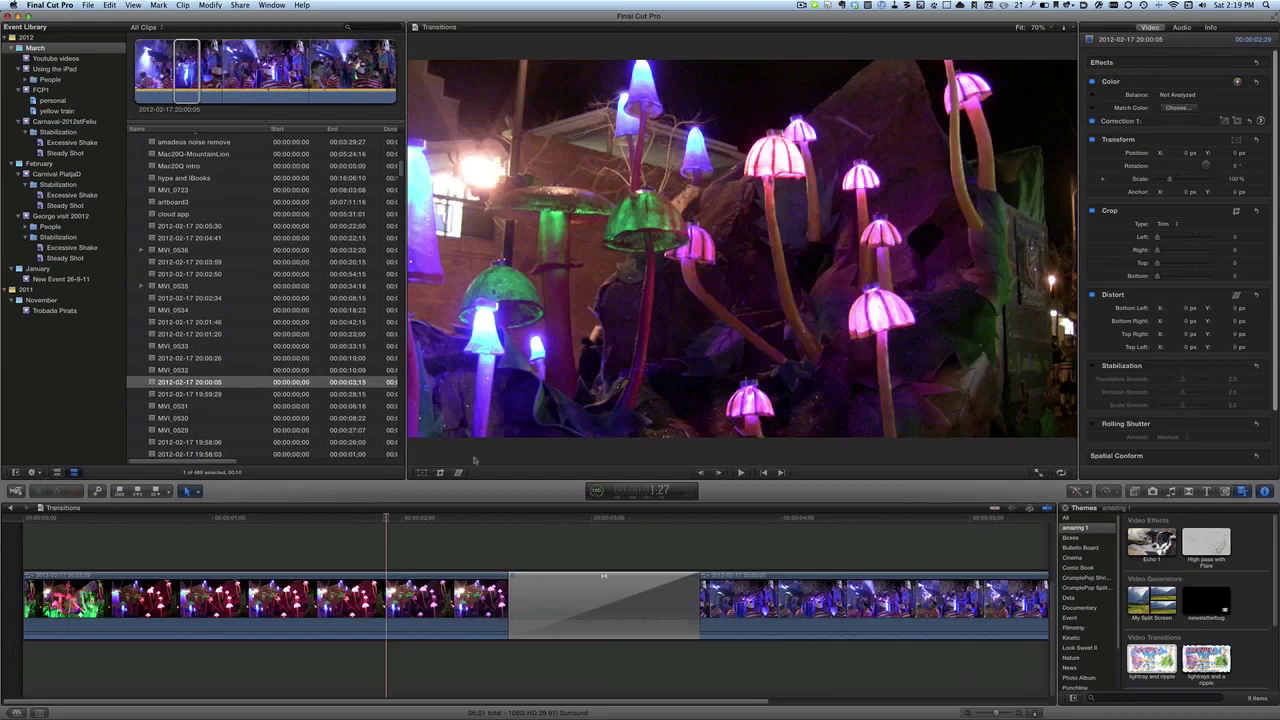
key("space")
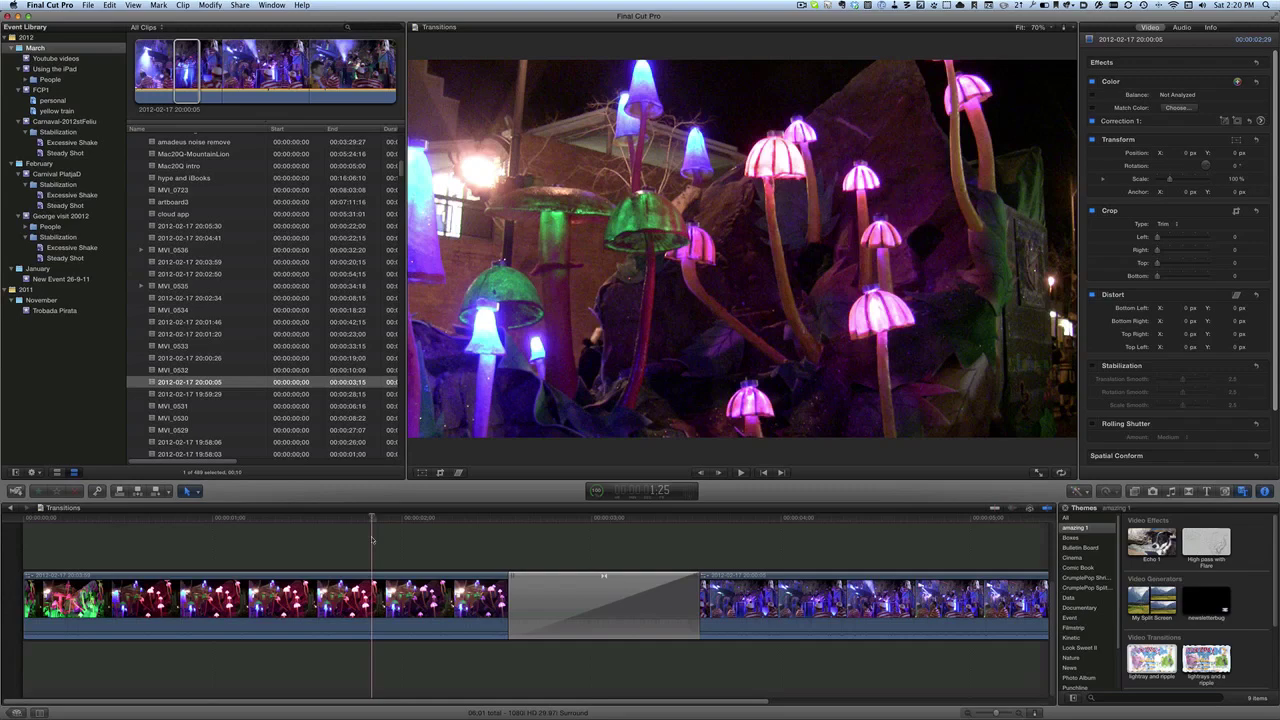
key("space")
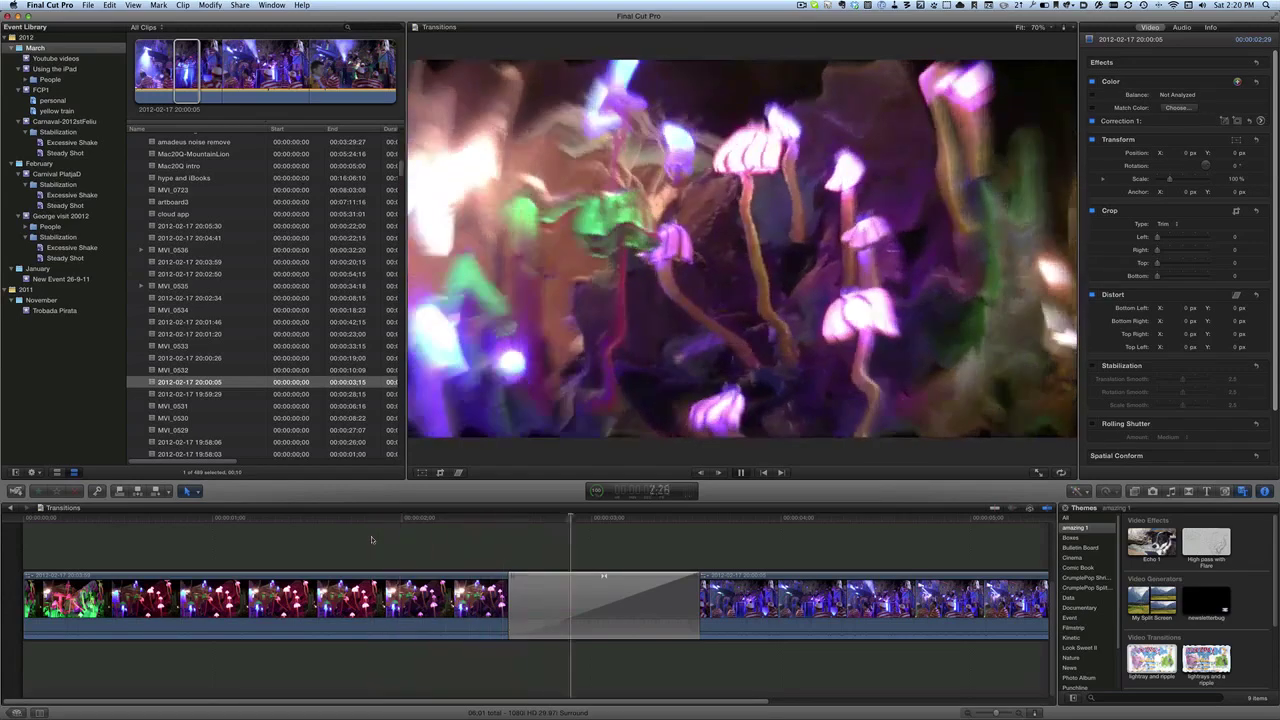
key("space")
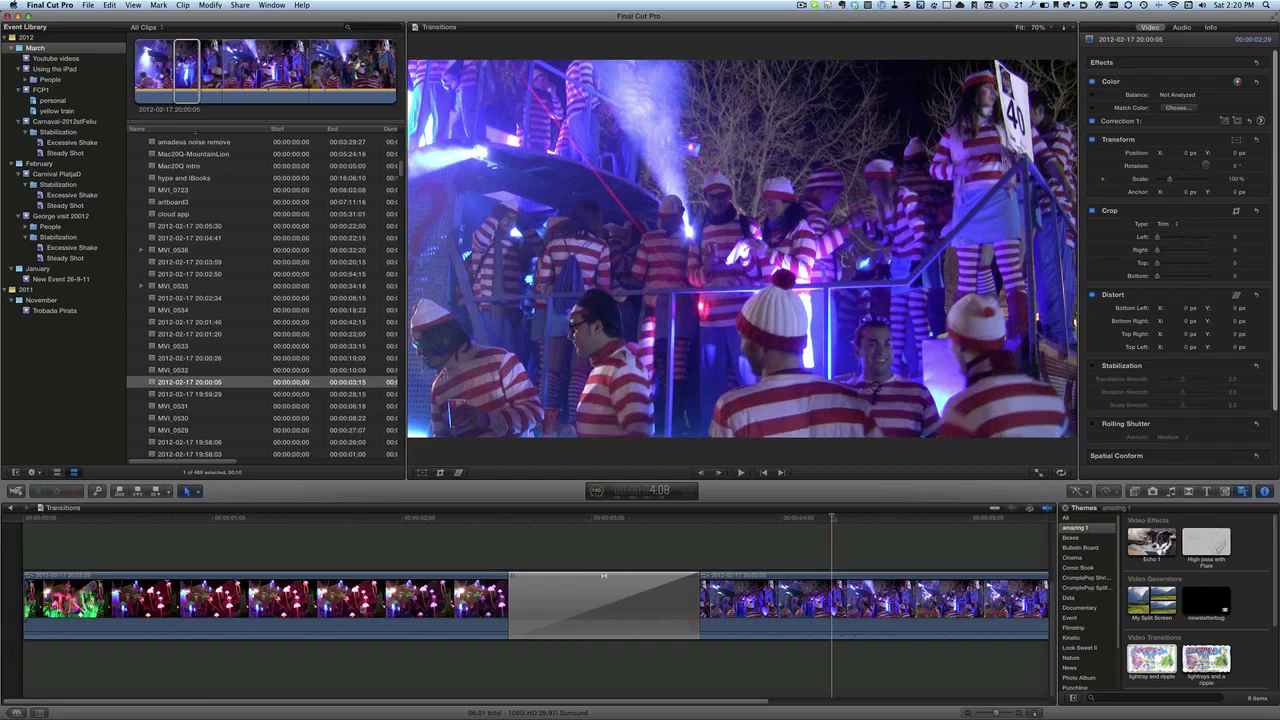
key("Right")
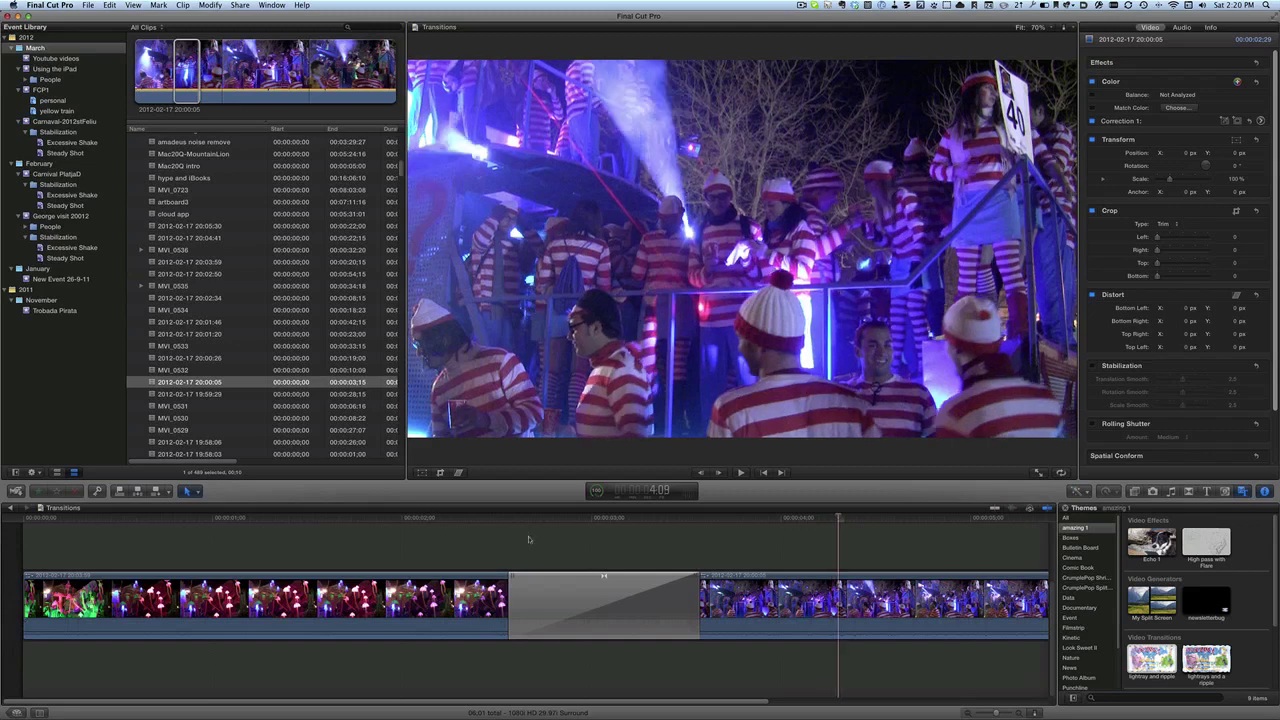